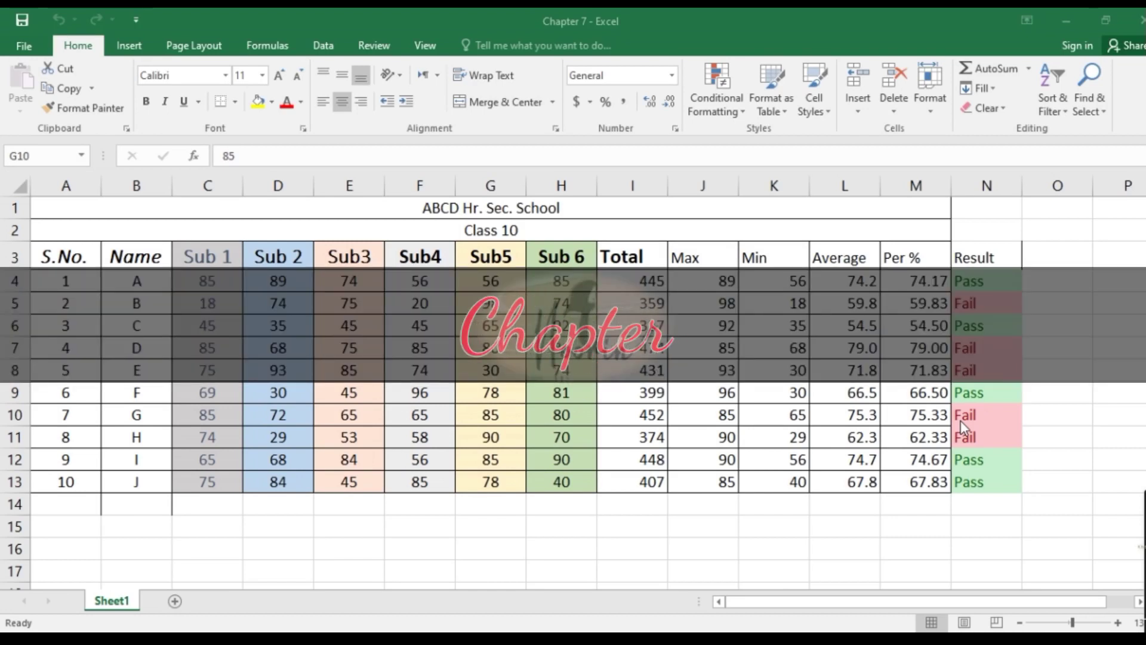
- Apply solid-fill green data bars to the Sub 1 to Sub 6 marks in C4:H13
{"action": "left_click", "coordinate": [726, 95]}
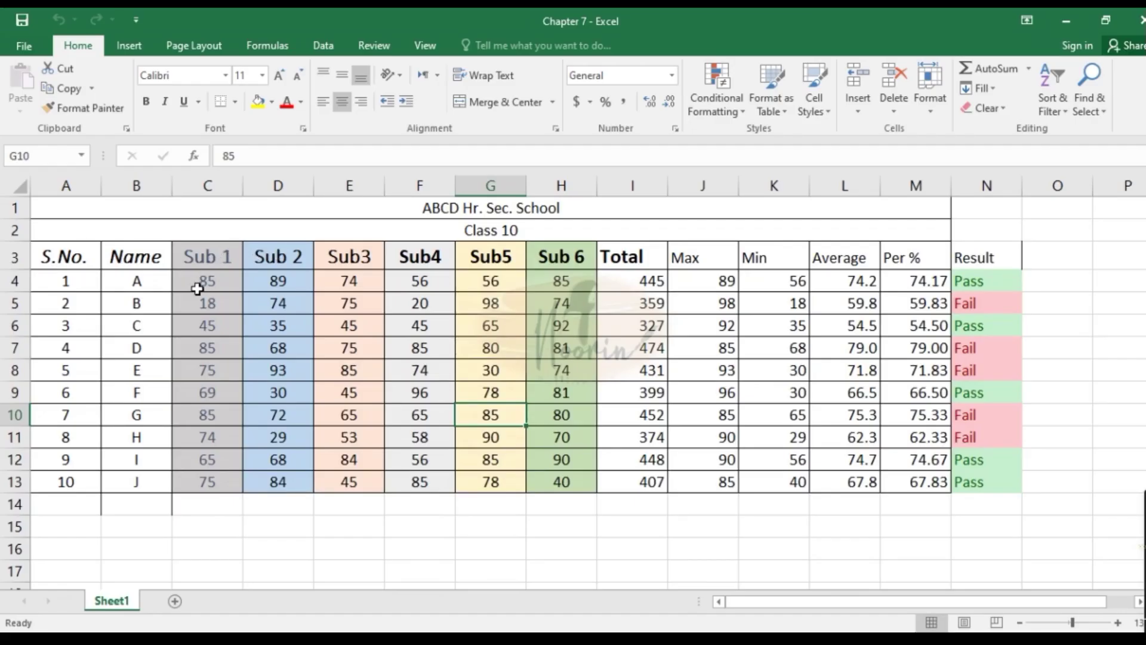
{"action": "left_click_drag", "start_coordinate": [197, 289], "coordinate": [549, 474]}
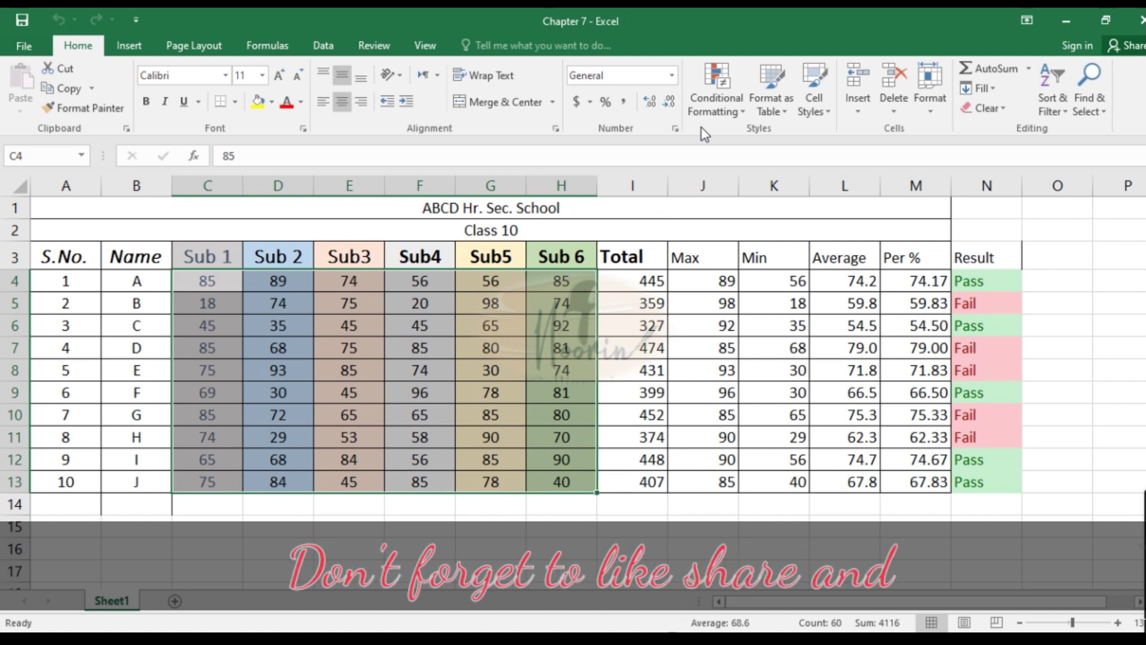
{"action": "left_click", "coordinate": [720, 111]}
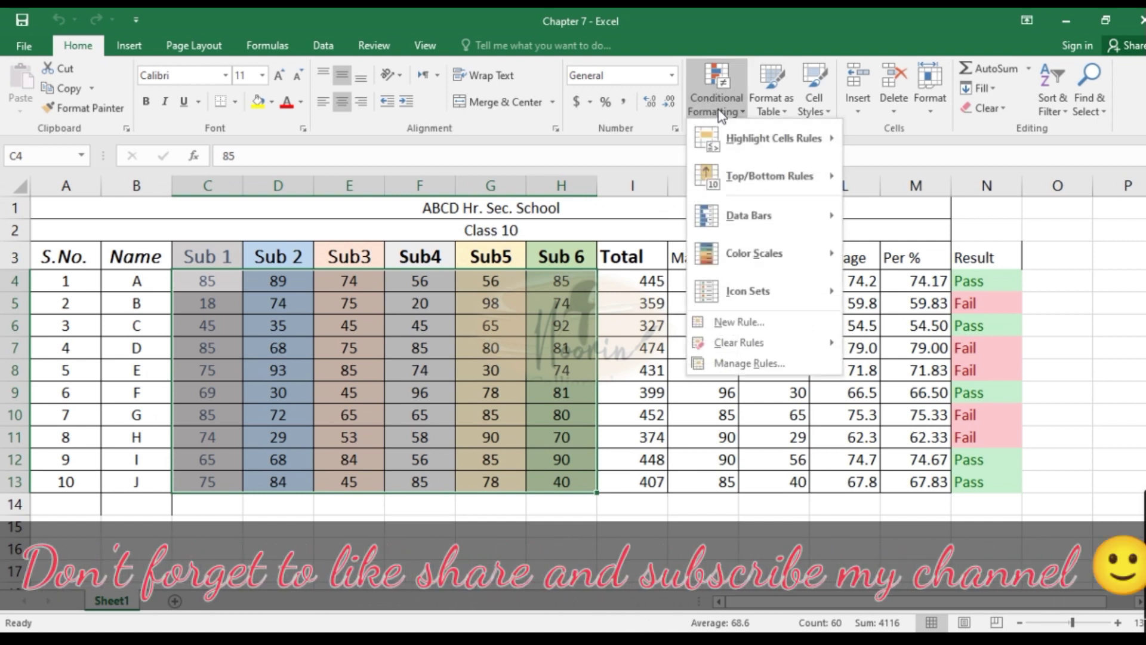
{"action": "mouse_move", "coordinate": [749, 214]}
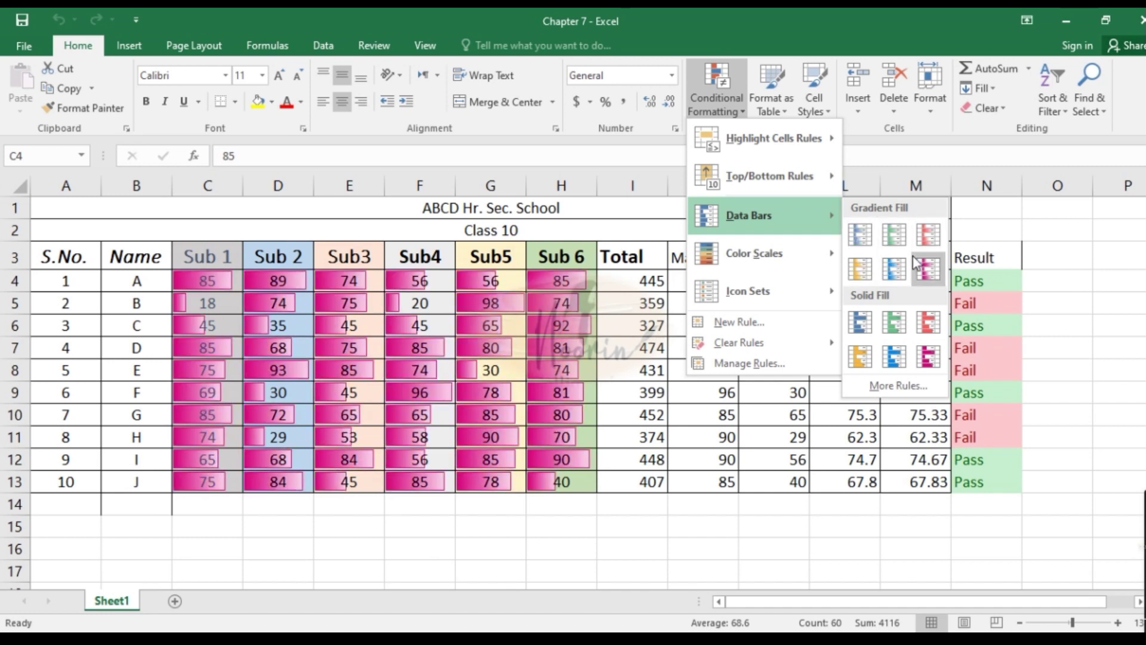
{"action": "left_click", "coordinate": [884, 323]}
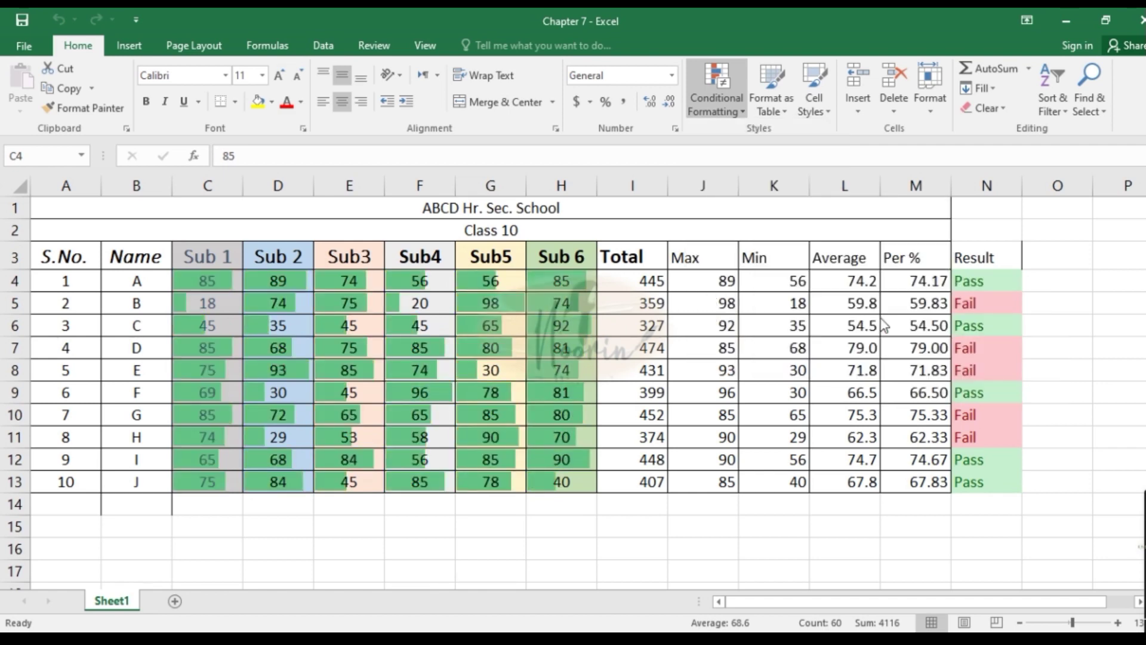
- Widen column G slightly and change the Sub5 marks to 5 in G5 and 100 in G6
{"action": "left_click", "coordinate": [580, 310]}
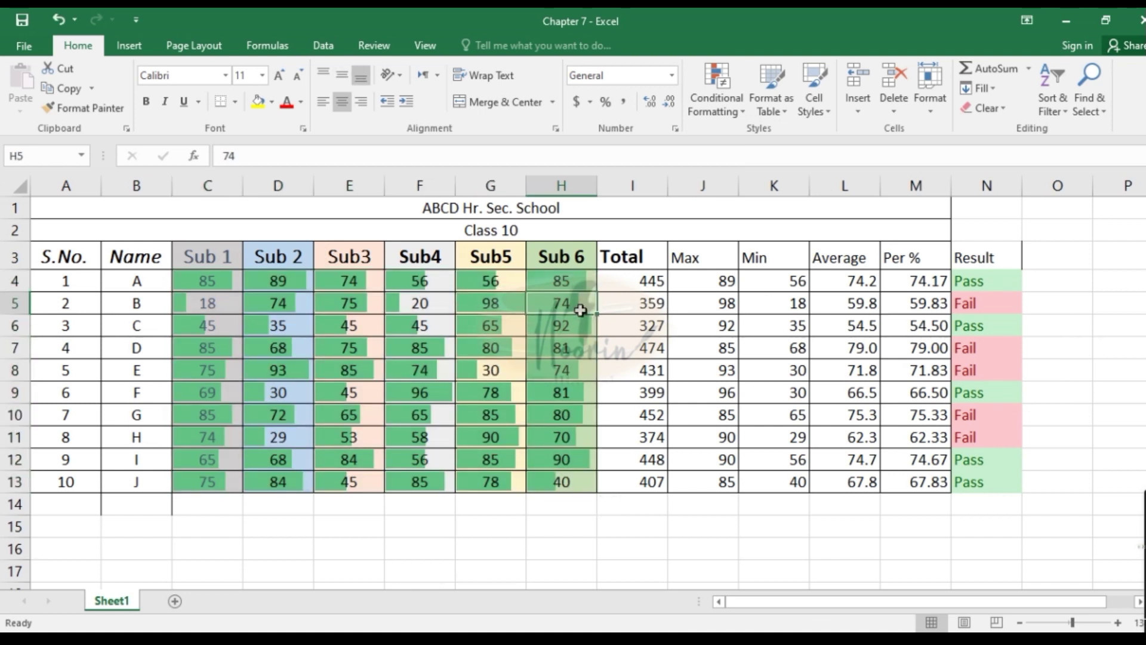
{"action": "left_click", "coordinate": [488, 303]}
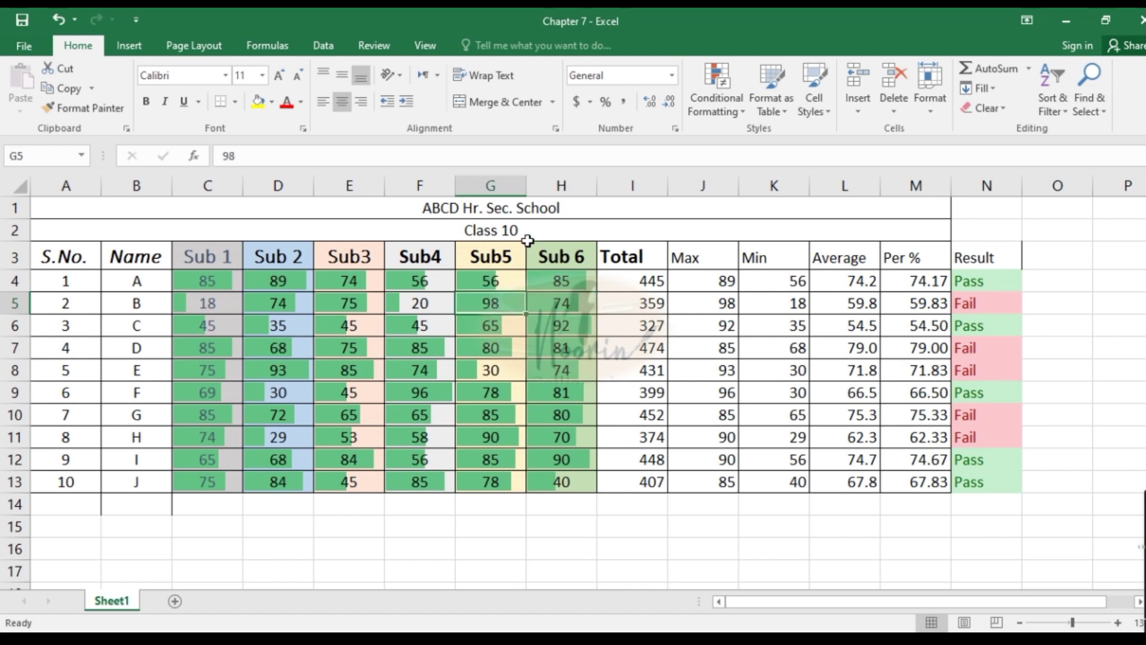
{"action": "left_click_drag", "start_coordinate": [532, 191], "coordinate": [546, 191]}
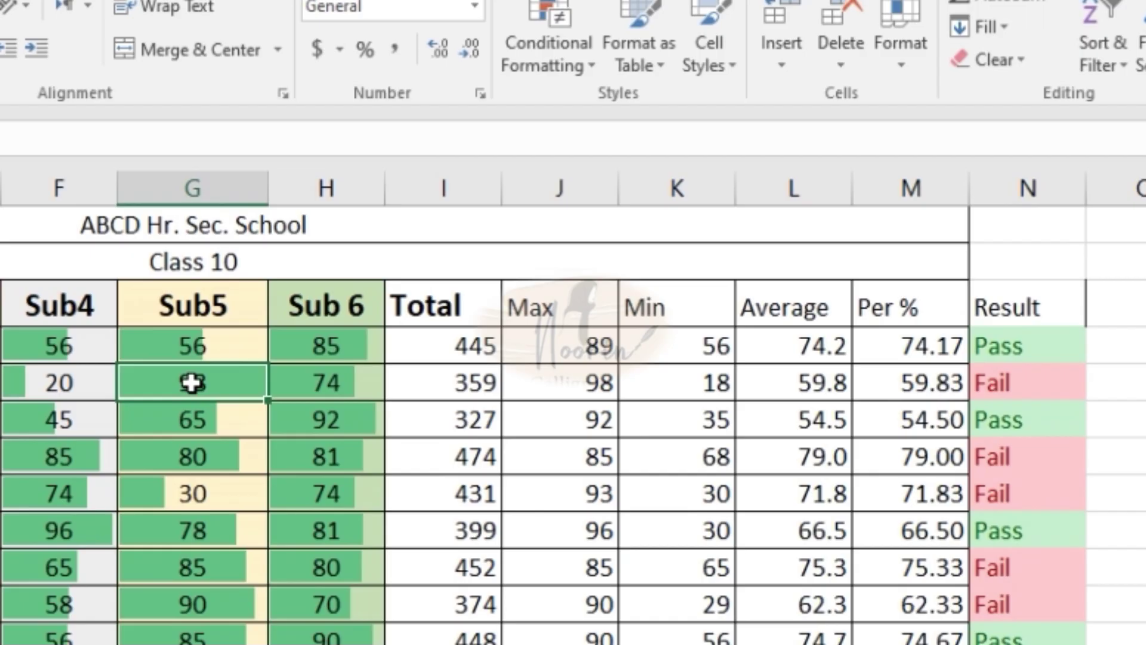
{"action": "type", "text": "5"}
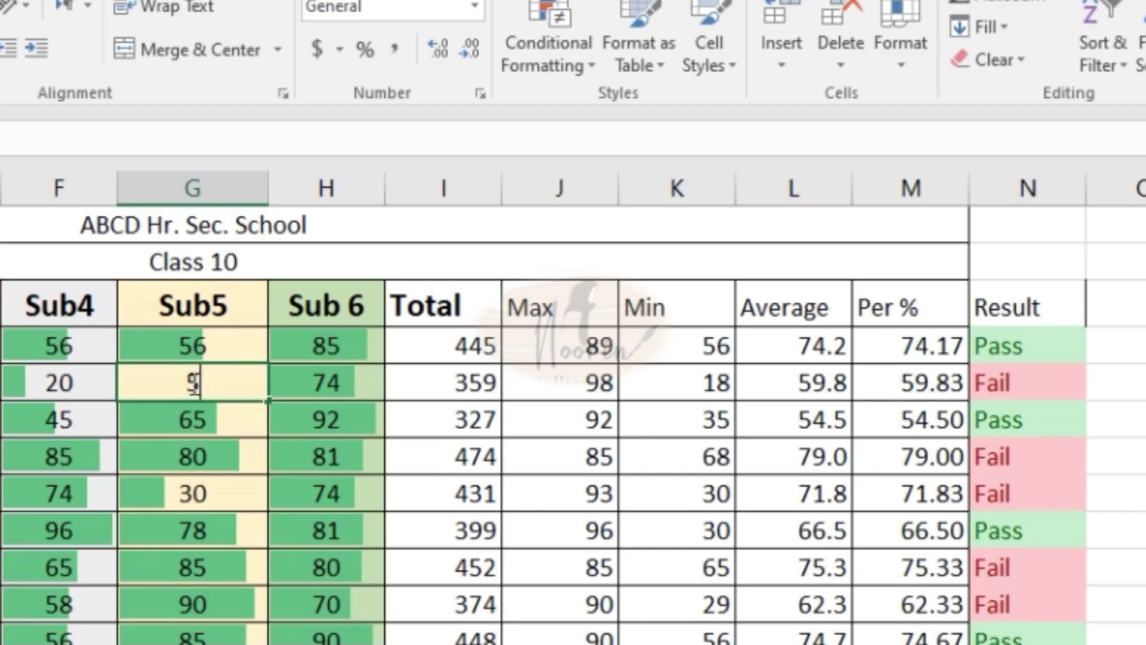
{"action": "key", "text": "Return"}
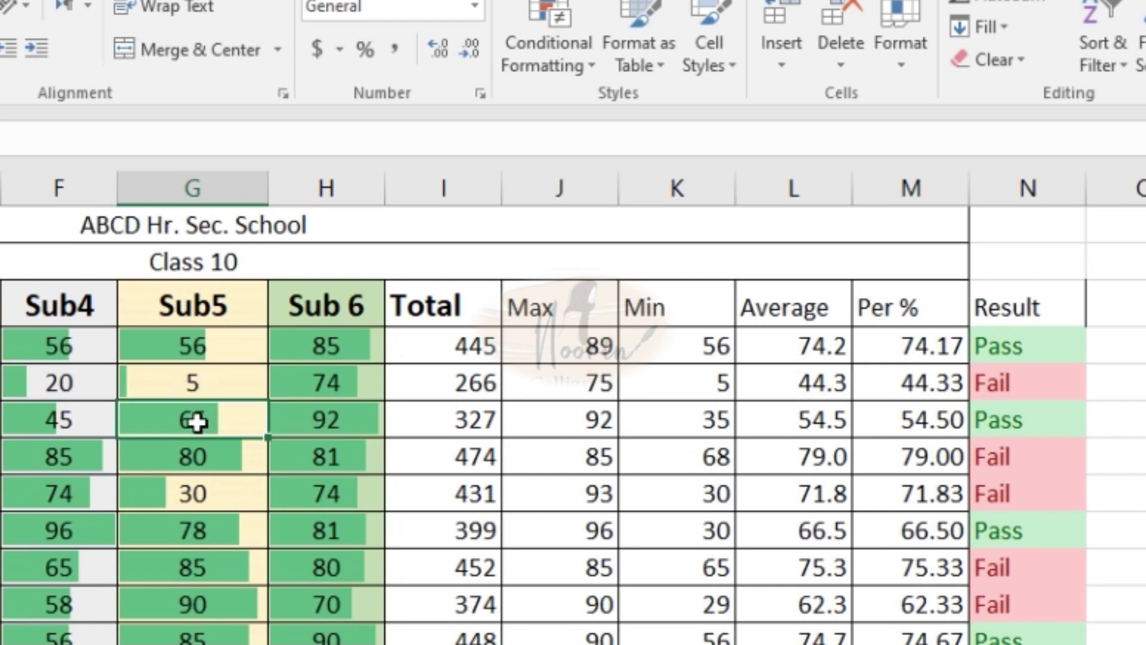
{"action": "type", "text": "100"}
{"action": "key", "text": "Return"}
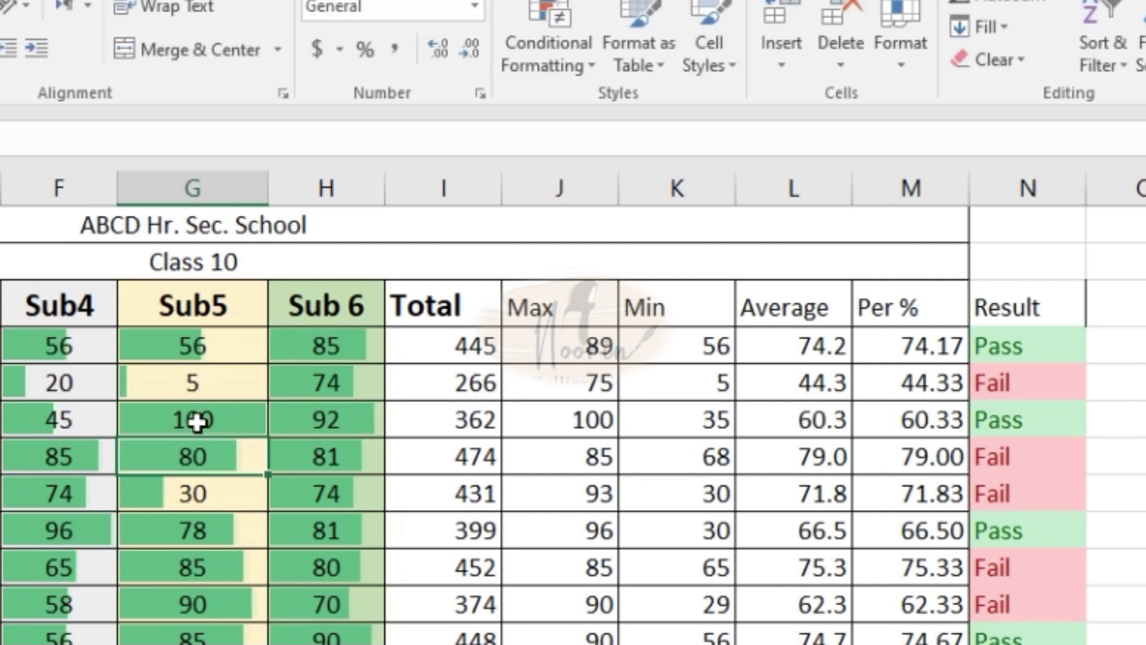
- Change the Sub4 marks to 90 in F7 and 5 in F8
{"action": "left_click", "coordinate": [90, 457]}
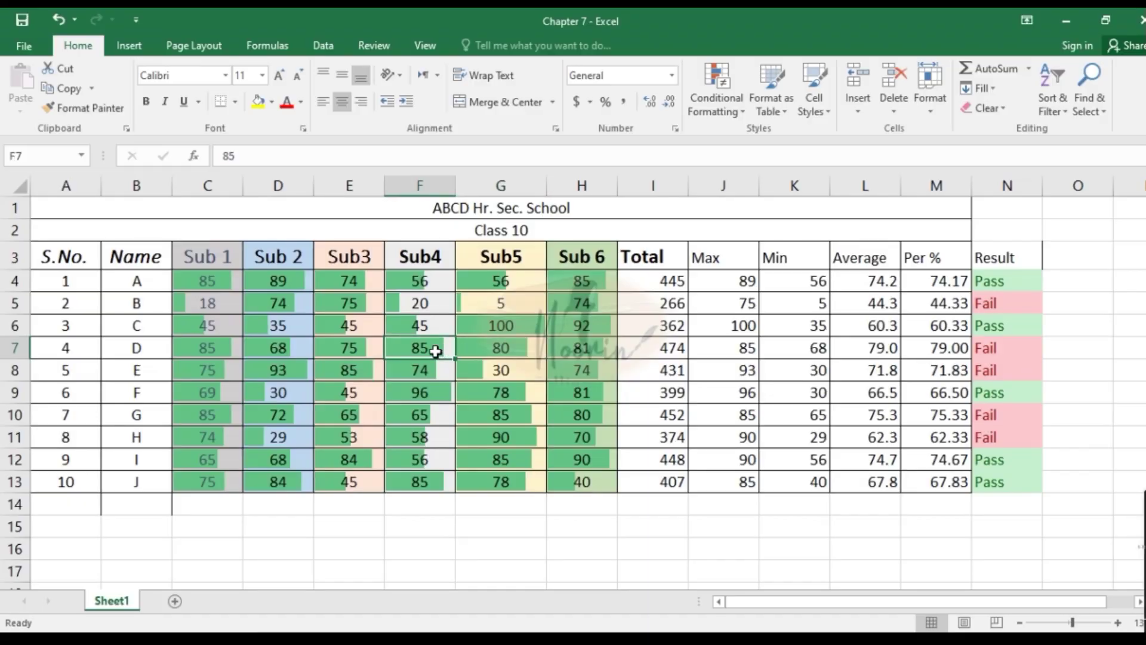
{"action": "type", "text": "90"}
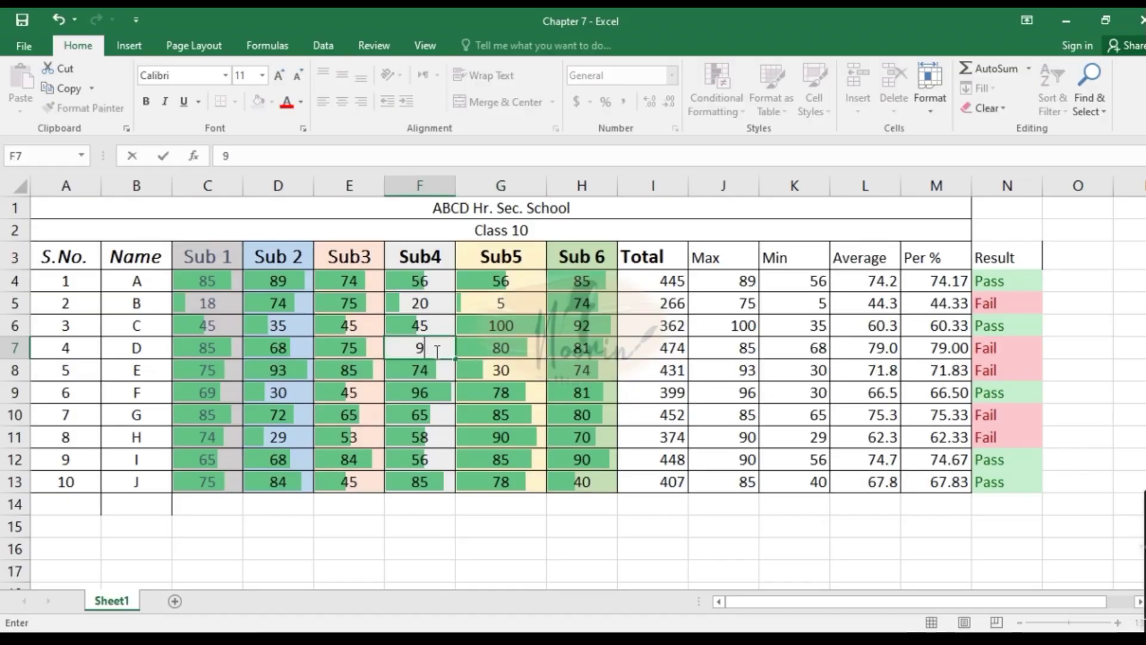
{"action": "key", "text": "Return"}
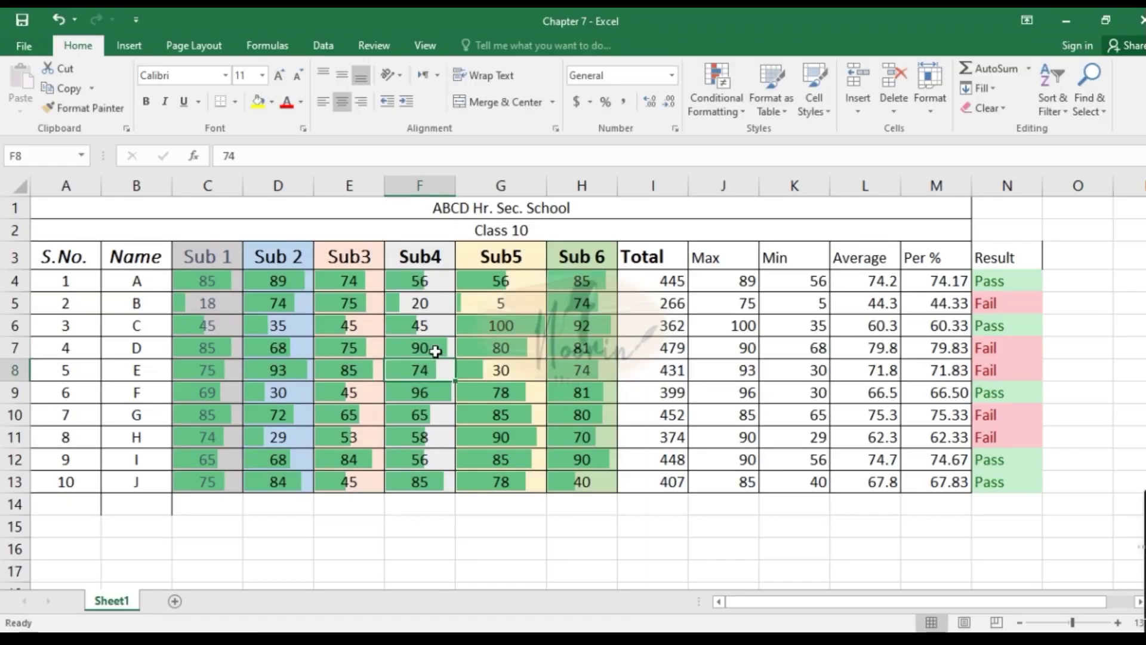
{"action": "type", "text": "5"}
{"action": "key", "text": "Return"}
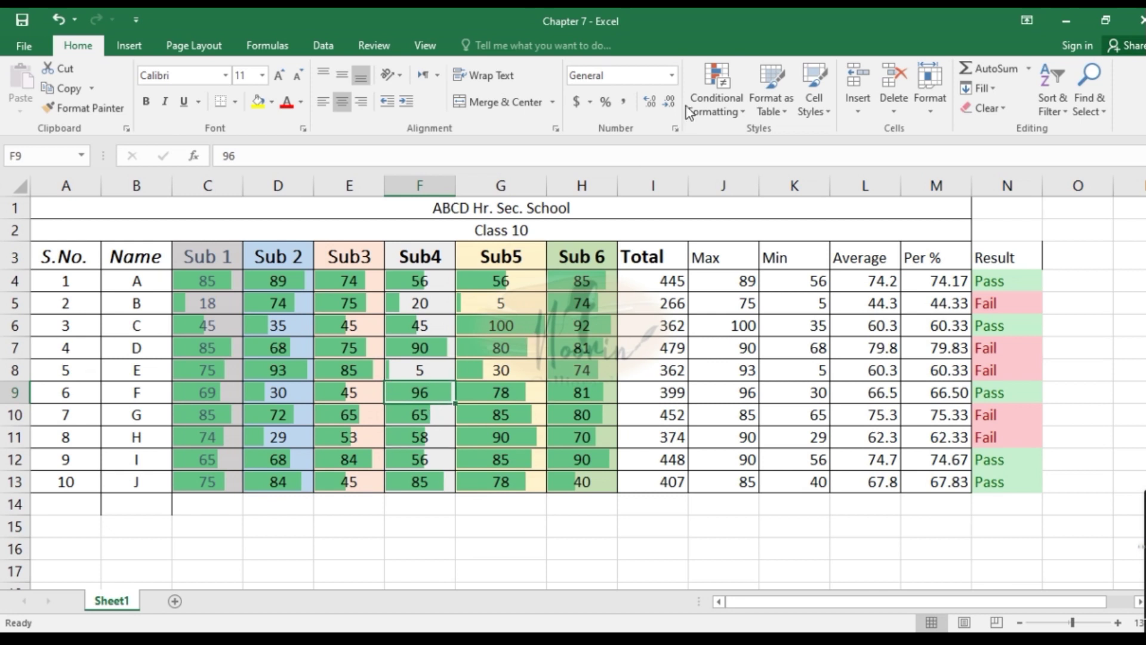
- Reselect the marks C4:H13 and choose a second data bar style to layer over the green bars
{"action": "left_click", "coordinate": [721, 110]}
{"action": "mouse_move", "coordinate": [748, 292]}
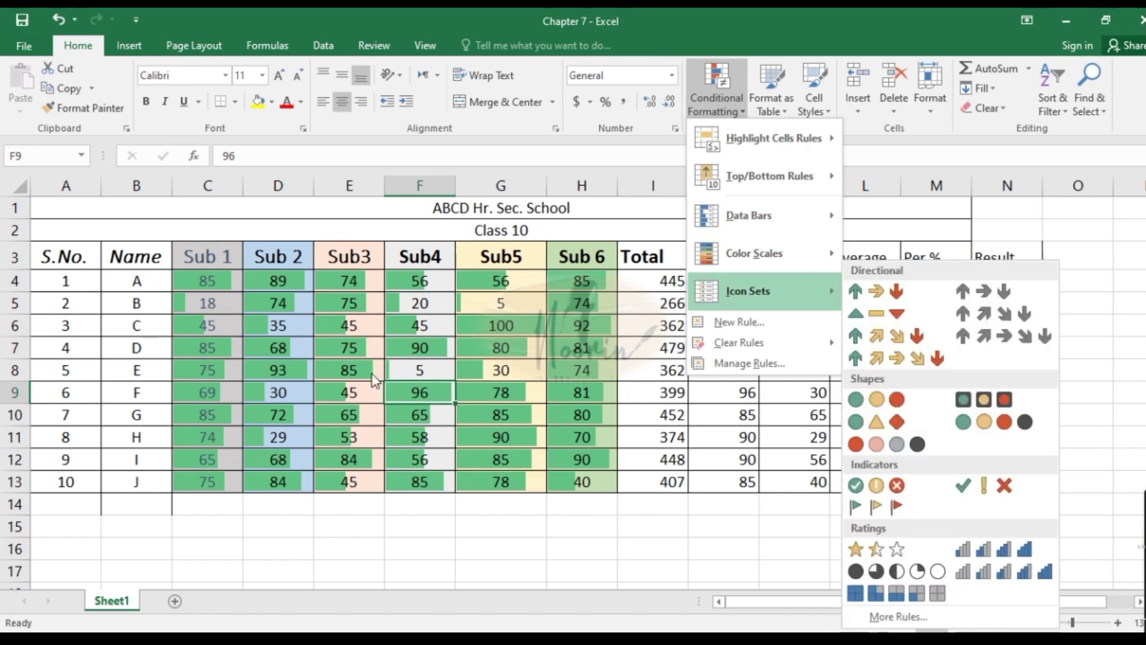
{"action": "left_click", "coordinate": [211, 317]}
{"action": "left_click_drag", "start_coordinate": [202, 283], "coordinate": [568, 480]}
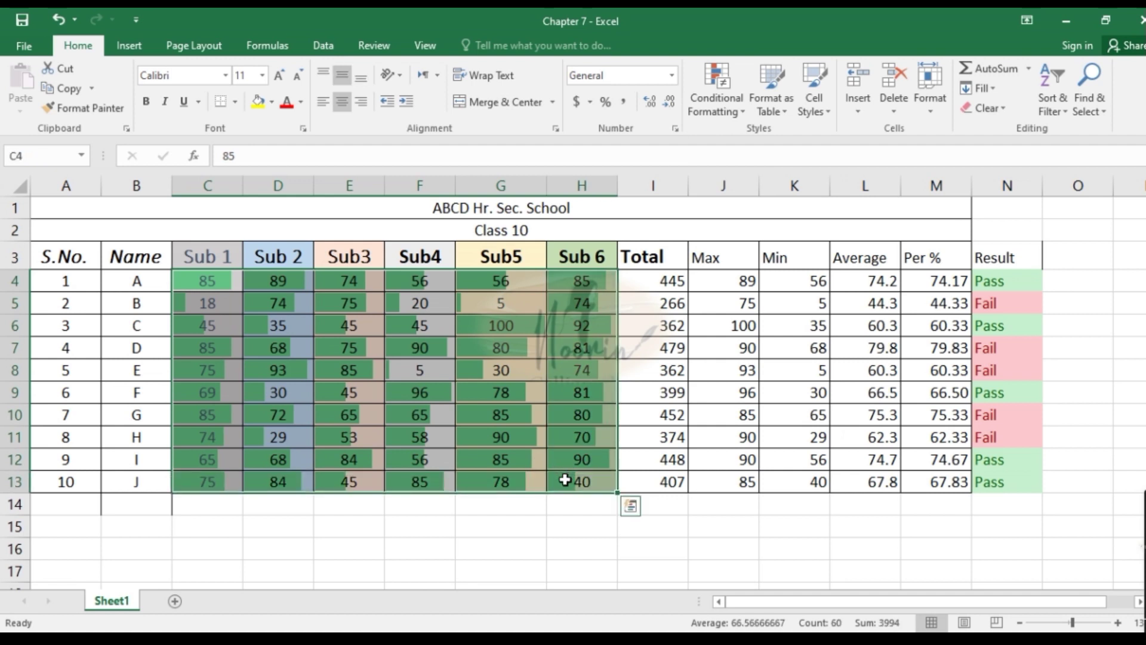
{"action": "left_click", "coordinate": [712, 85]}
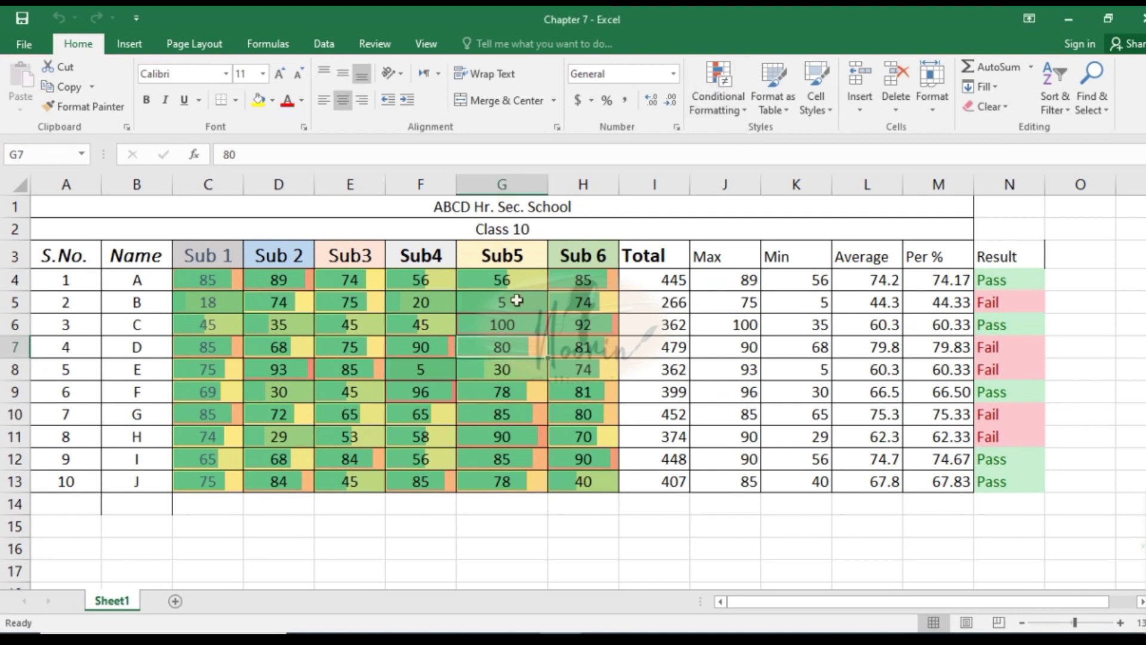
{"action": "left_click_drag", "start_coordinate": [206, 280], "coordinate": [600, 484]}
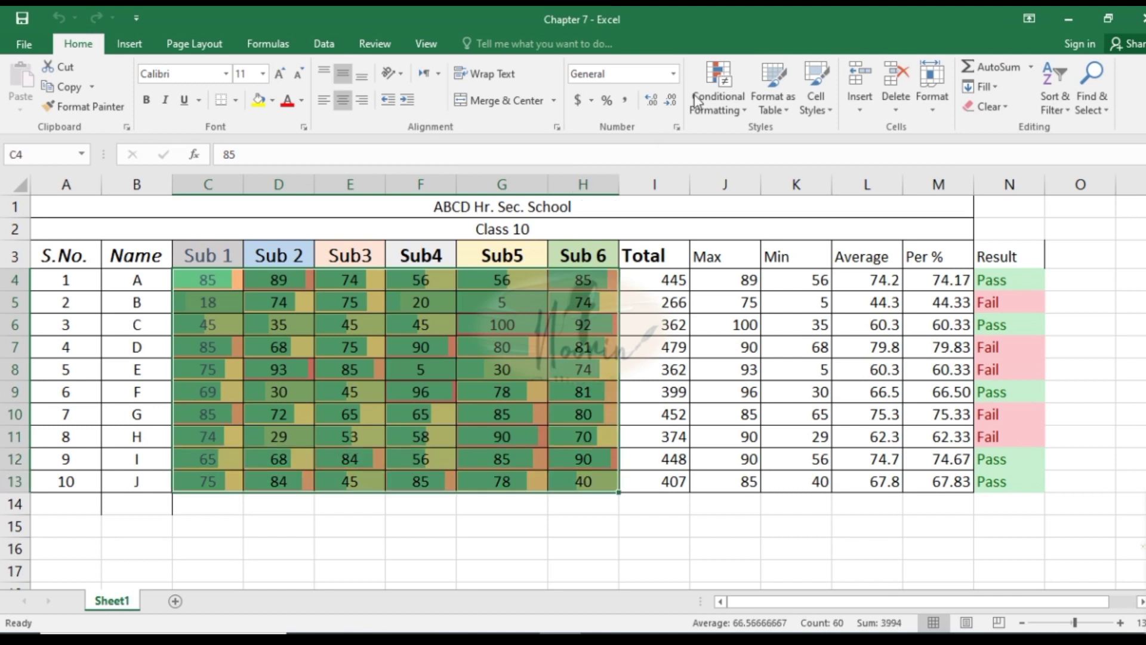
- Clear the data bar rules from C4:H13 and apply the Red-Yellow-Green colour scale
{"action": "left_click", "coordinate": [711, 95]}
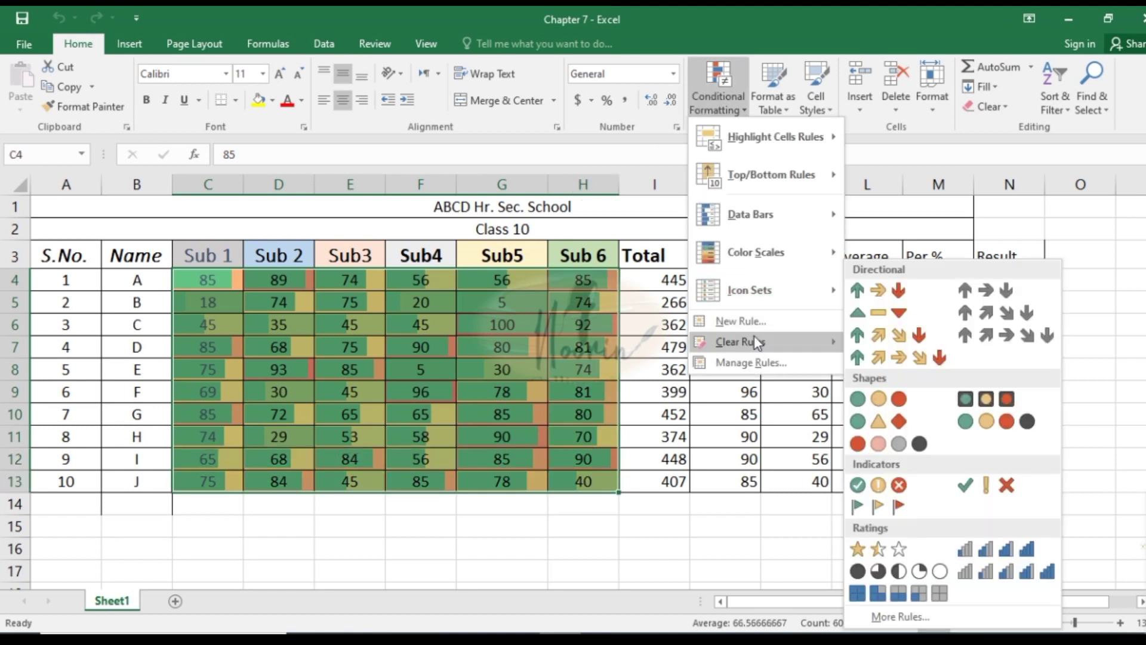
{"action": "mouse_move", "coordinate": [740, 341]}
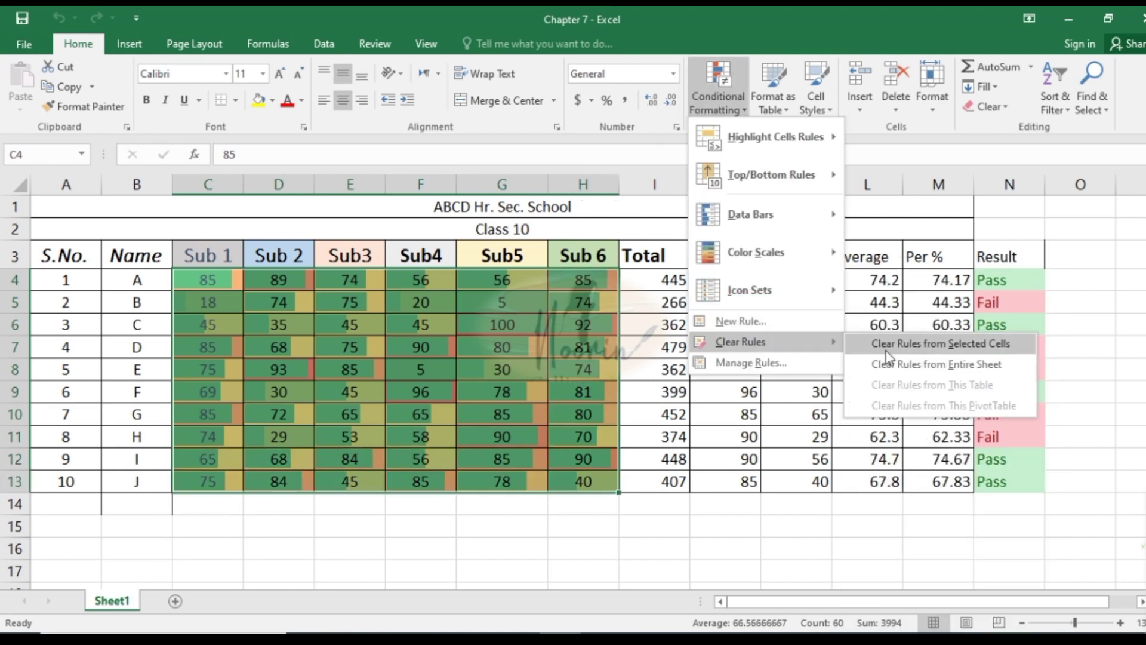
{"action": "left_click", "coordinate": [888, 352]}
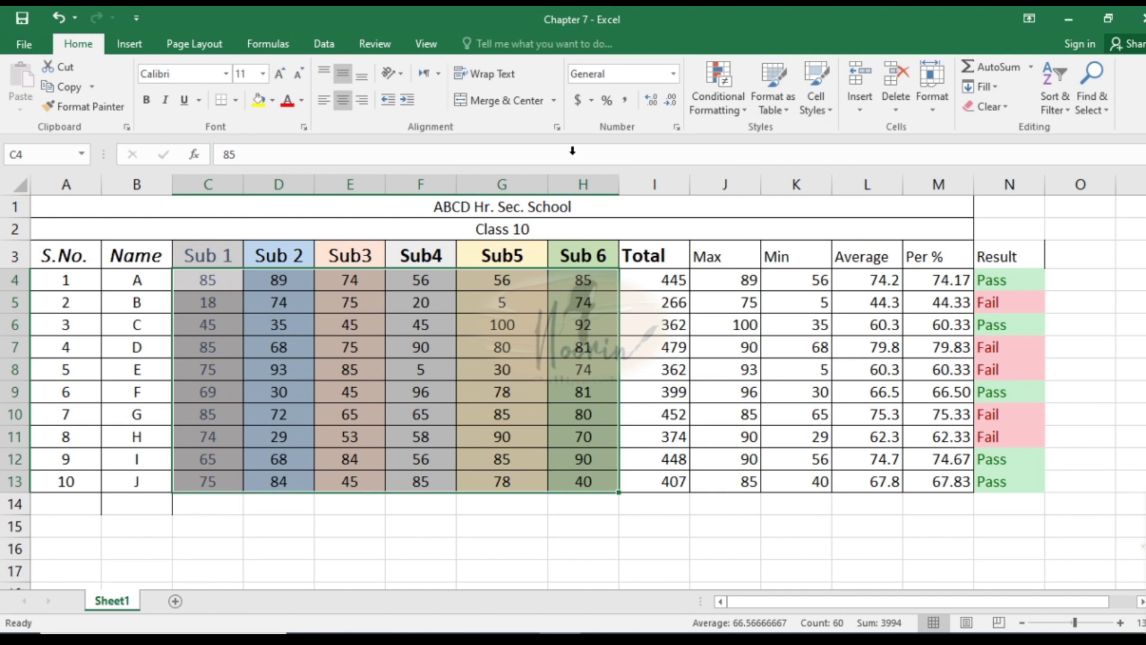
{"action": "left_click", "coordinate": [713, 103]}
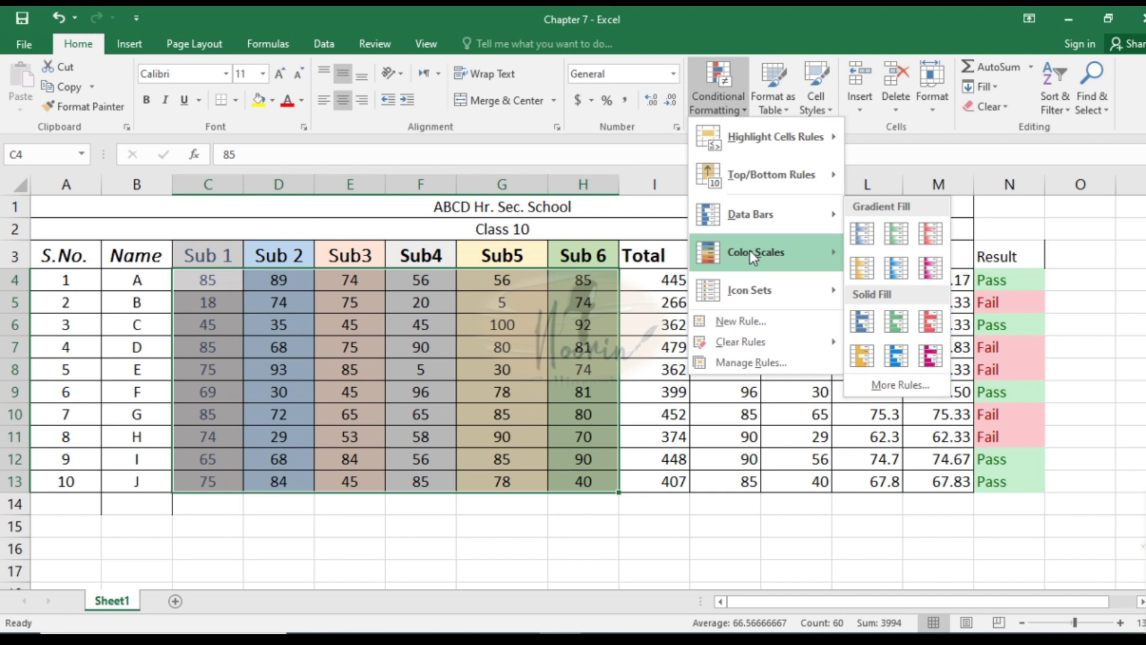
{"action": "mouse_move", "coordinate": [756, 252]}
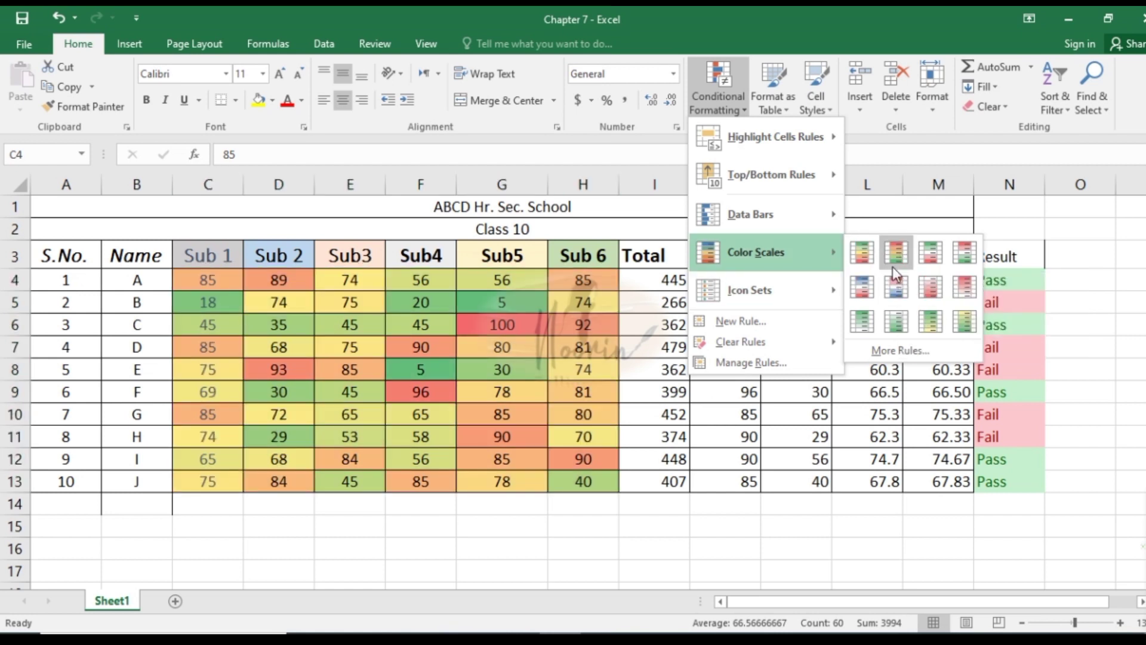
{"action": "left_click", "coordinate": [893, 266]}
{"action": "left_click", "coordinate": [505, 327]}
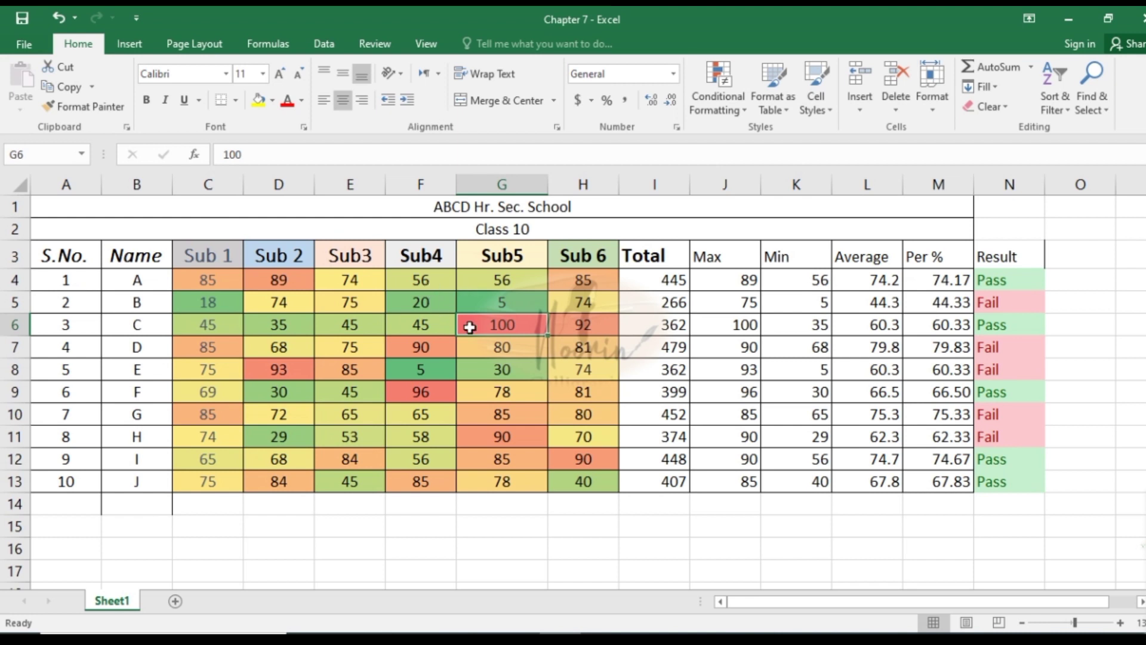
{"action": "left_click", "coordinate": [271, 324]}
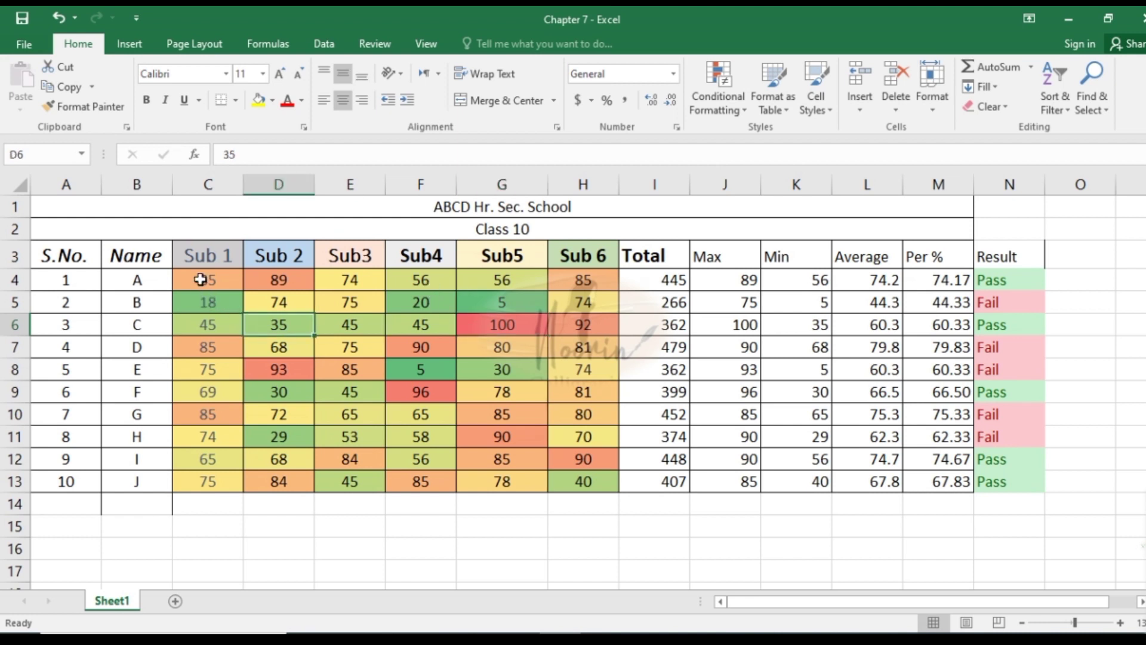
{"action": "left_click_drag", "start_coordinate": [202, 281], "coordinate": [208, 302]}
{"action": "left_click_drag", "start_coordinate": [465, 392], "coordinate": [563, 481]}
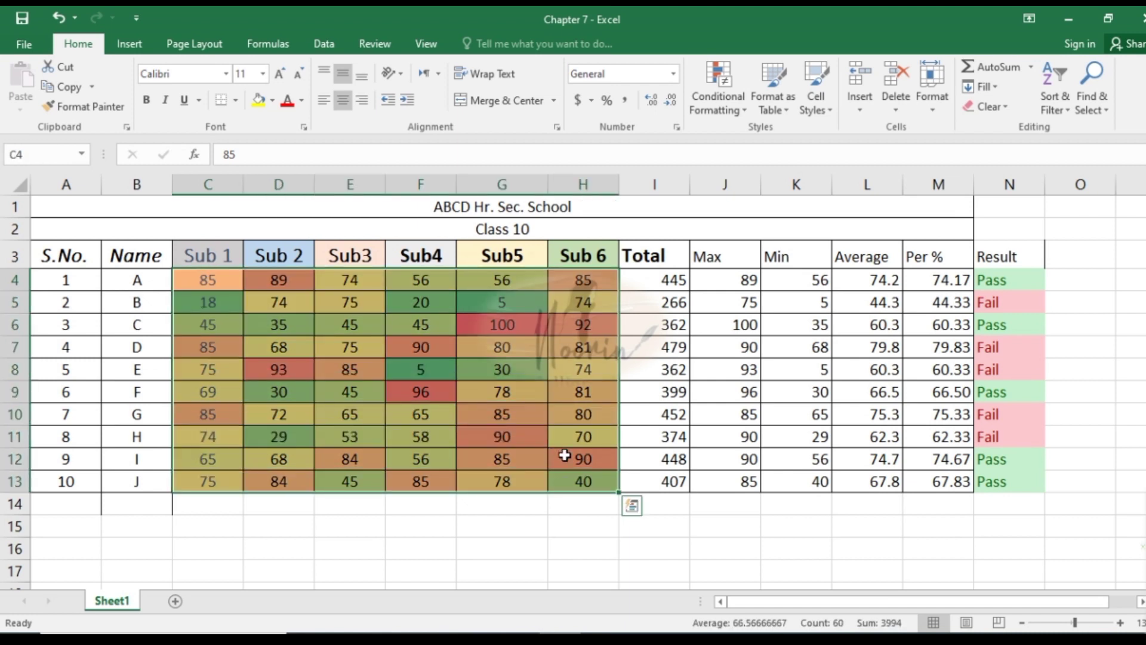
{"action": "left_click", "coordinate": [716, 109]}
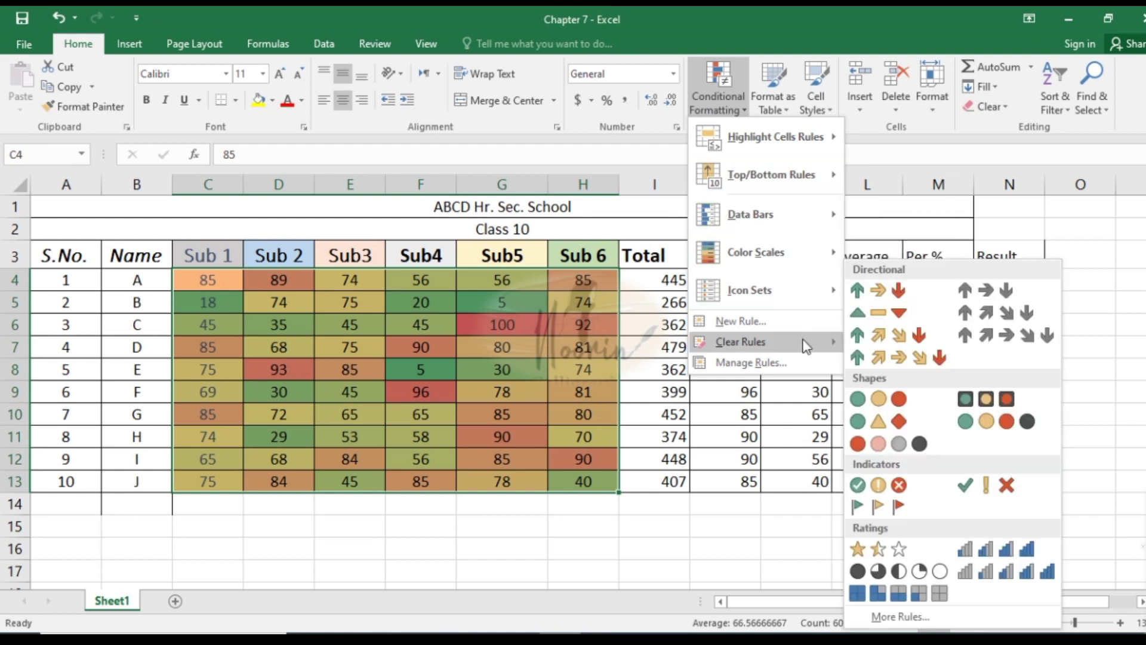
{"action": "mouse_move", "coordinate": [740, 342]}
{"action": "left_click", "coordinate": [887, 346]}
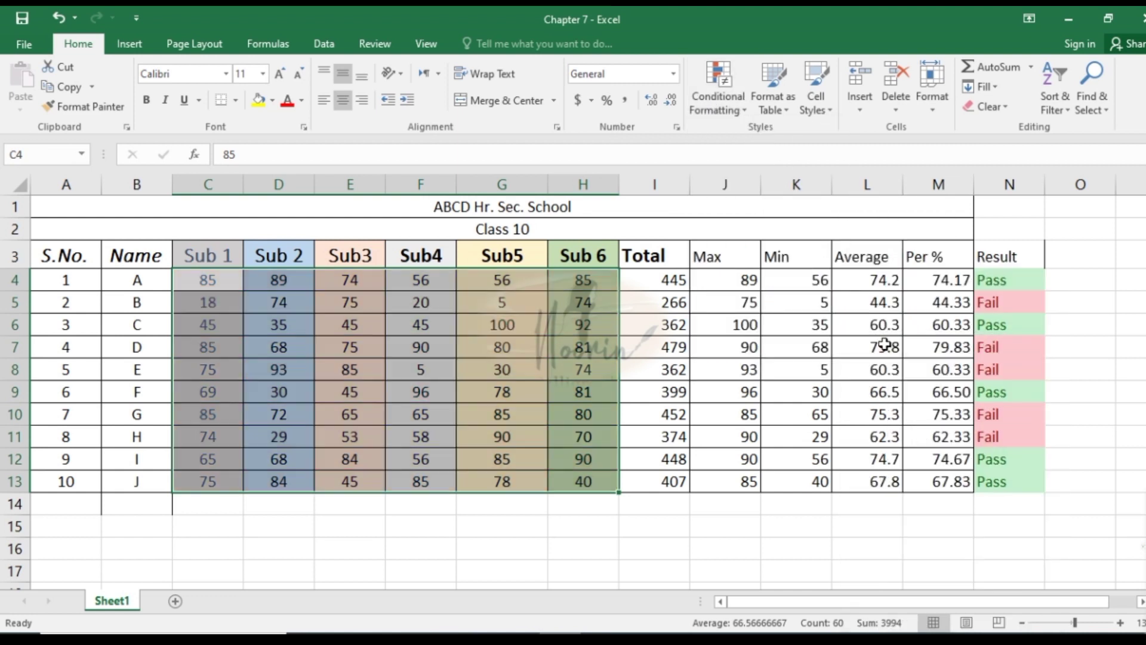
{"action": "left_click", "coordinate": [733, 84]}
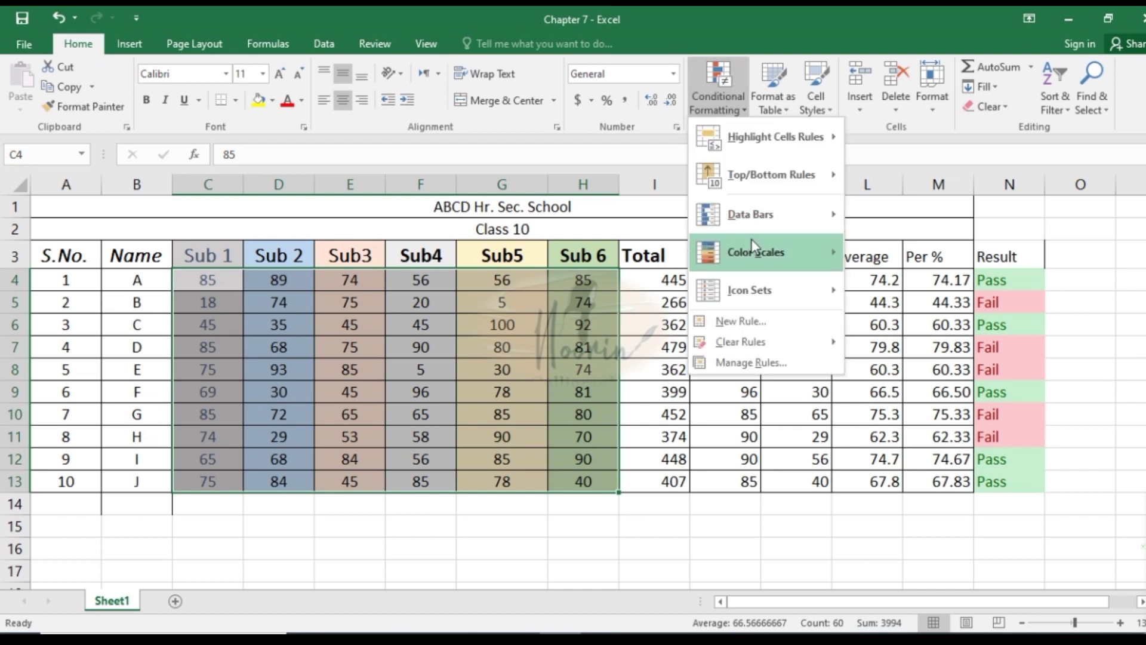
{"action": "mouse_move", "coordinate": [750, 289]}
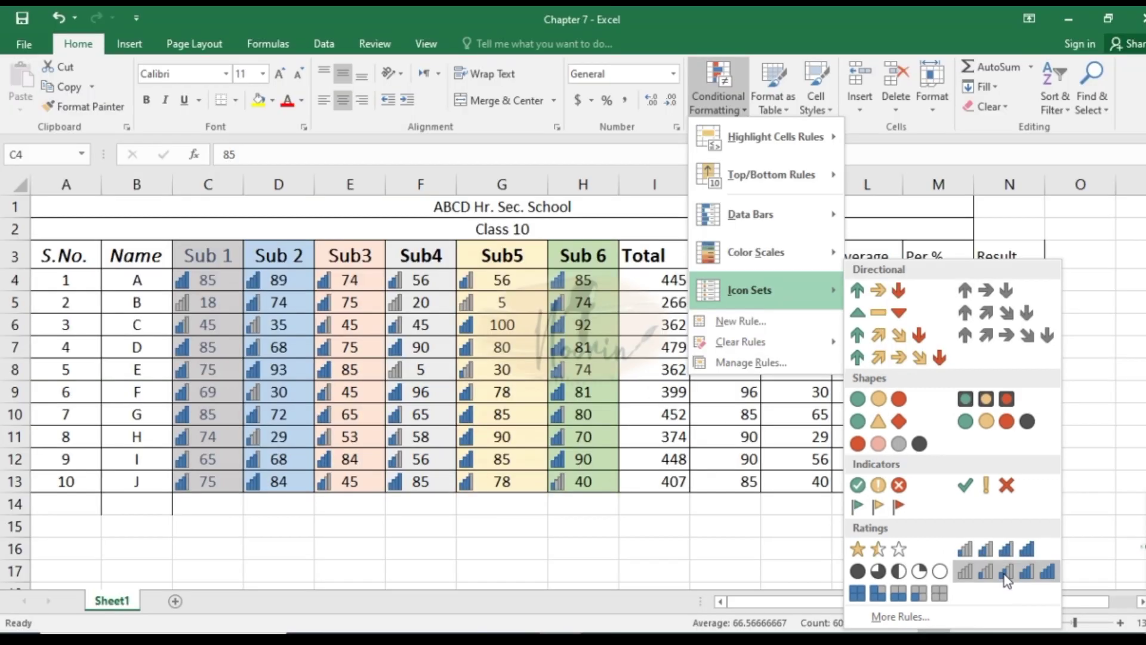
{"action": "left_click", "coordinate": [1005, 573]}
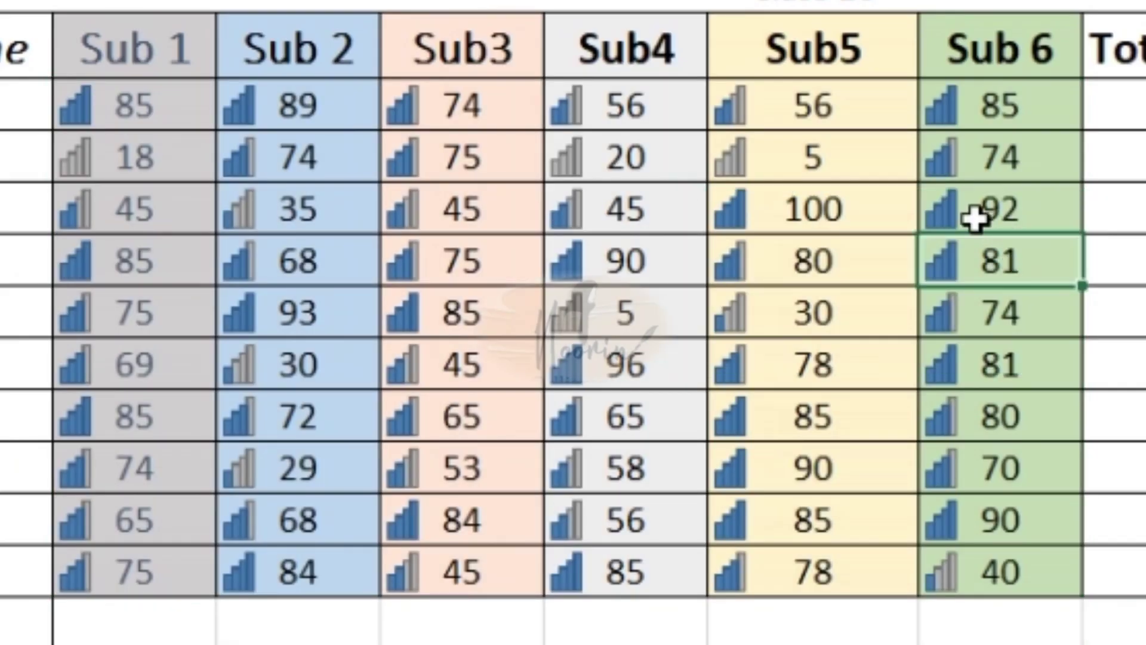
{"action": "left_click", "coordinate": [975, 220]}
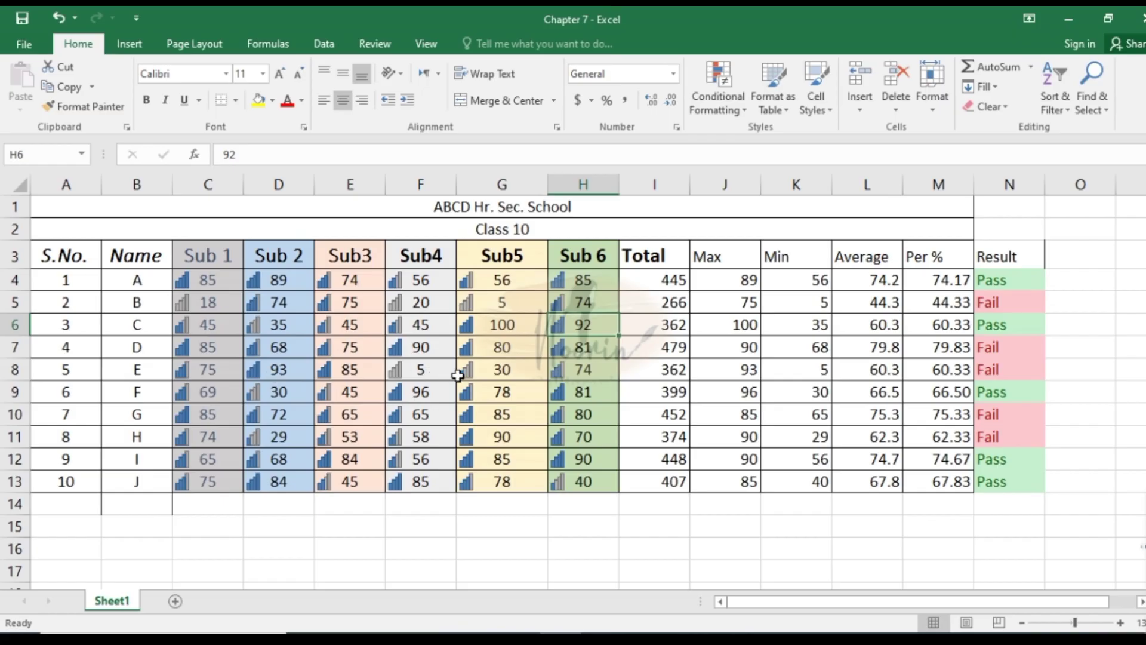
{"action": "left_click", "coordinate": [458, 373]}
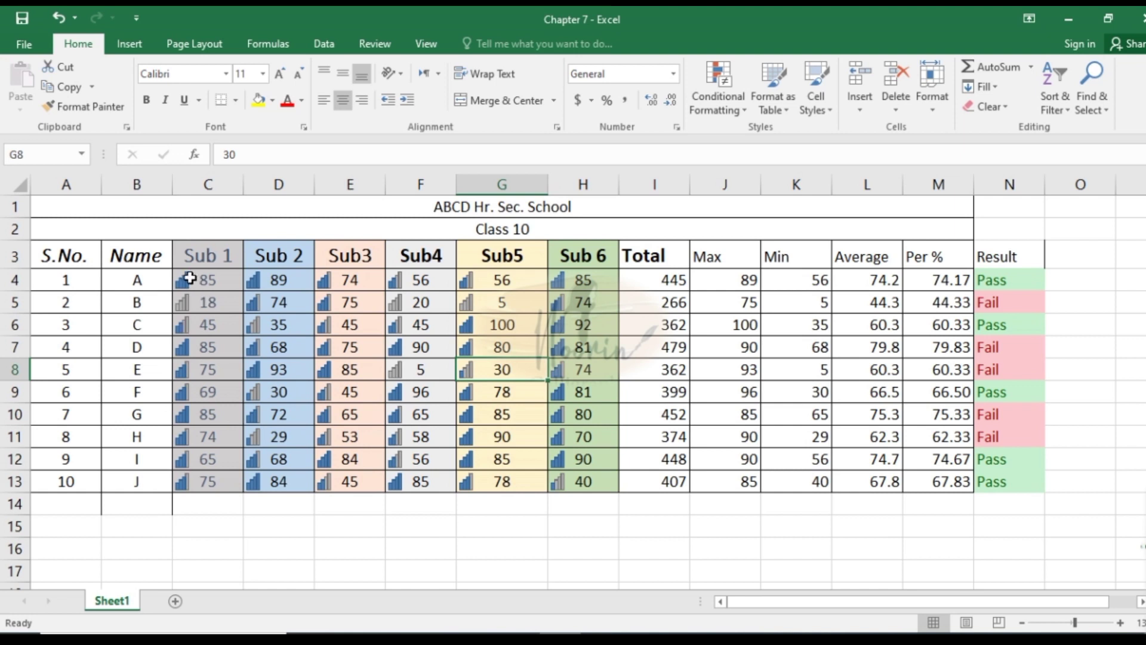
- Give C4:H13 the custom number format ;; so the score numbers are hidden
{"action": "left_click_drag", "start_coordinate": [190, 278], "coordinate": [563, 478]}
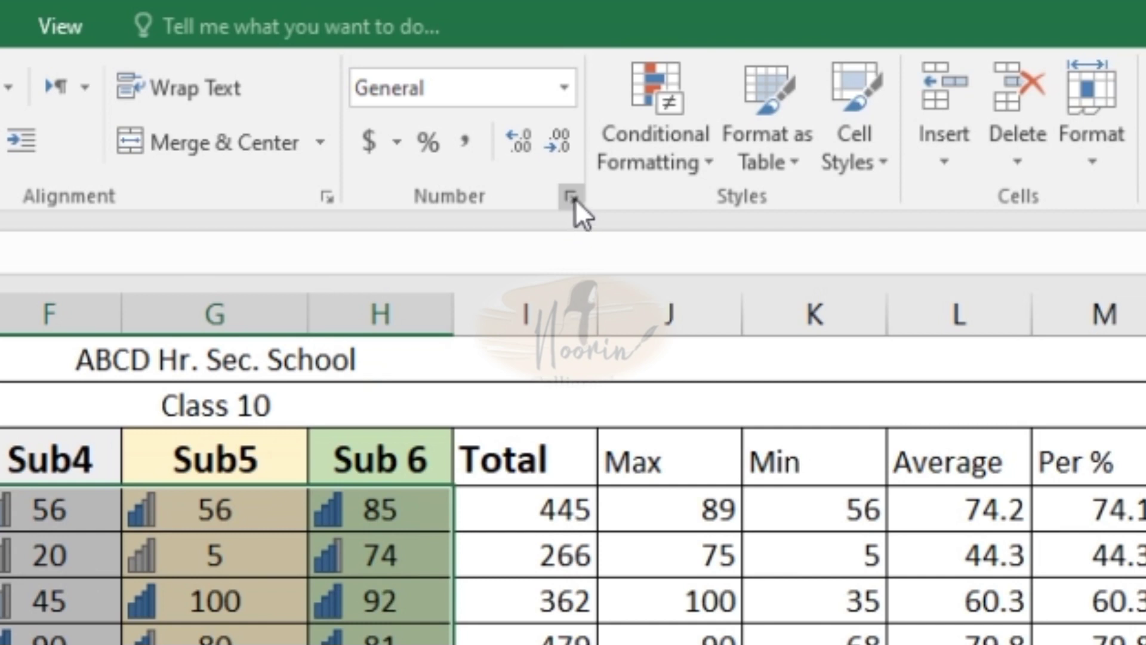
{"action": "left_click", "coordinate": [573, 198]}
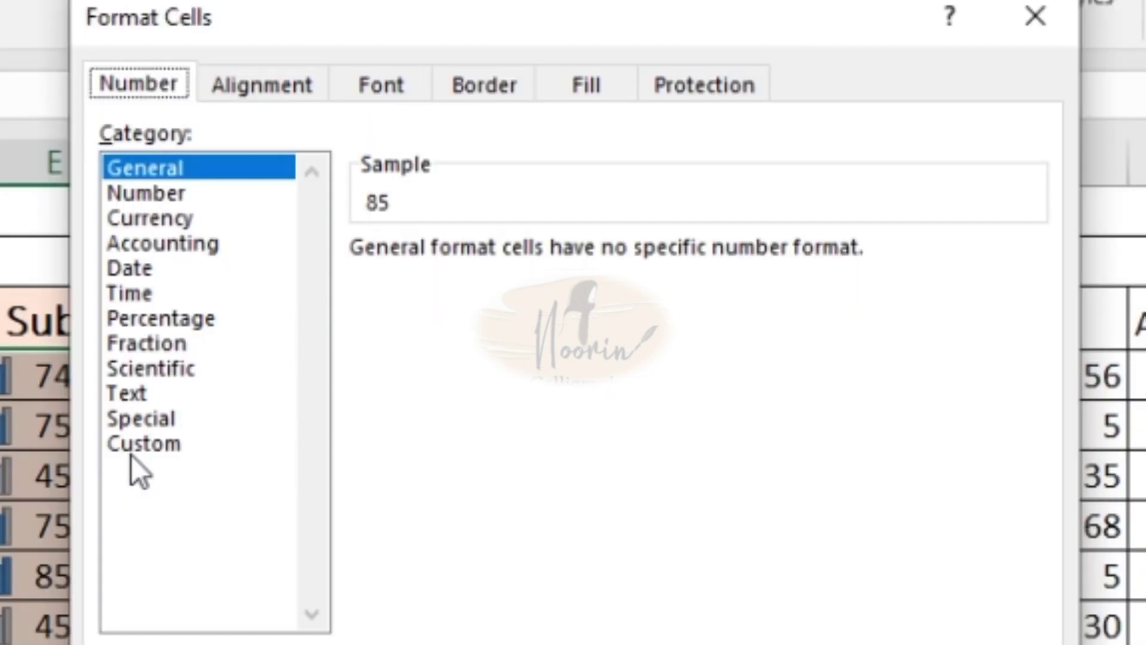
{"action": "left_click", "coordinate": [134, 443]}
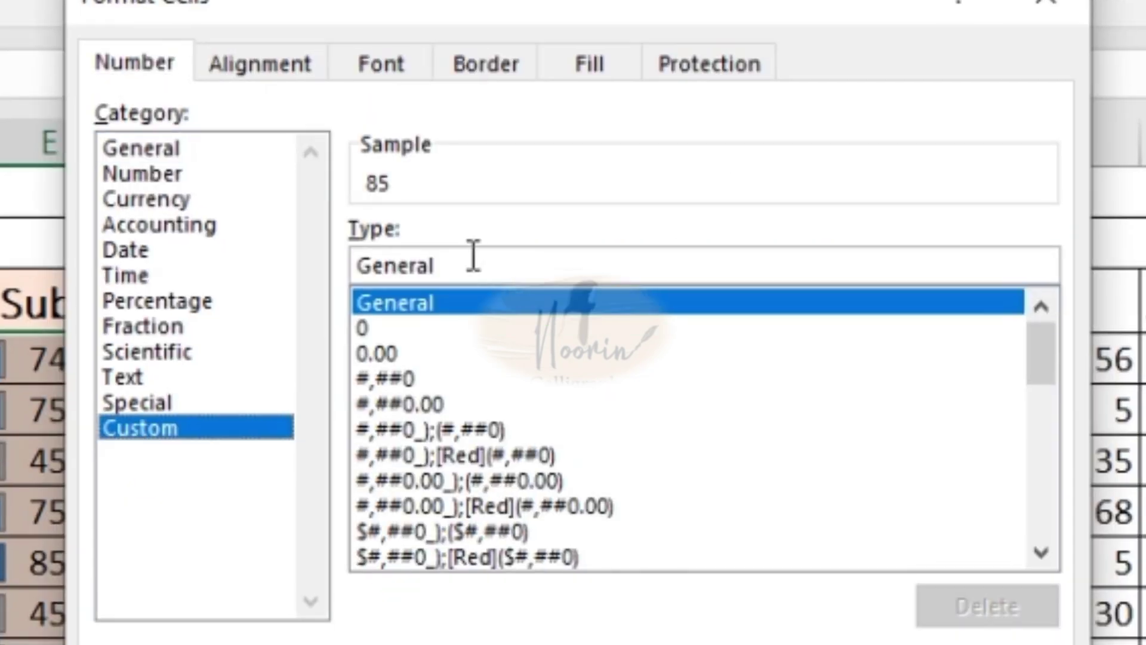
{"action": "left_click", "coordinate": [473, 280]}
{"action": "key", "text": "BackSpace"}
{"action": "key", "text": "BackSpace"}
{"action": "key", "text": "BackSpace"}
{"action": "key", "text": "BackSpace"}
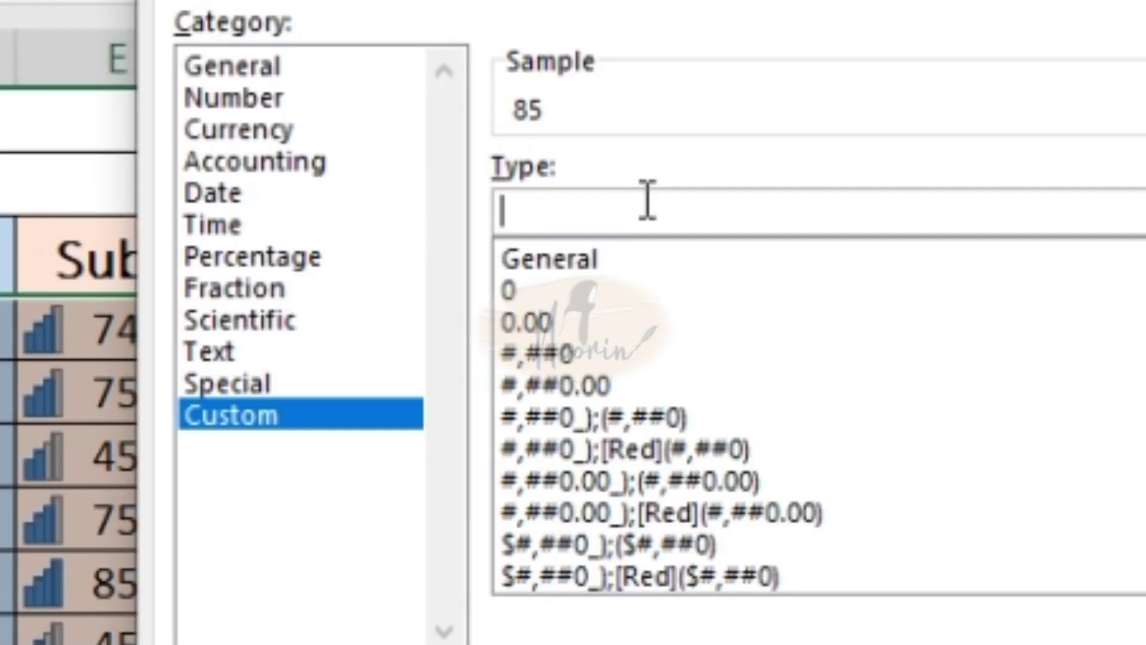
{"action": "type", "text": ":"}
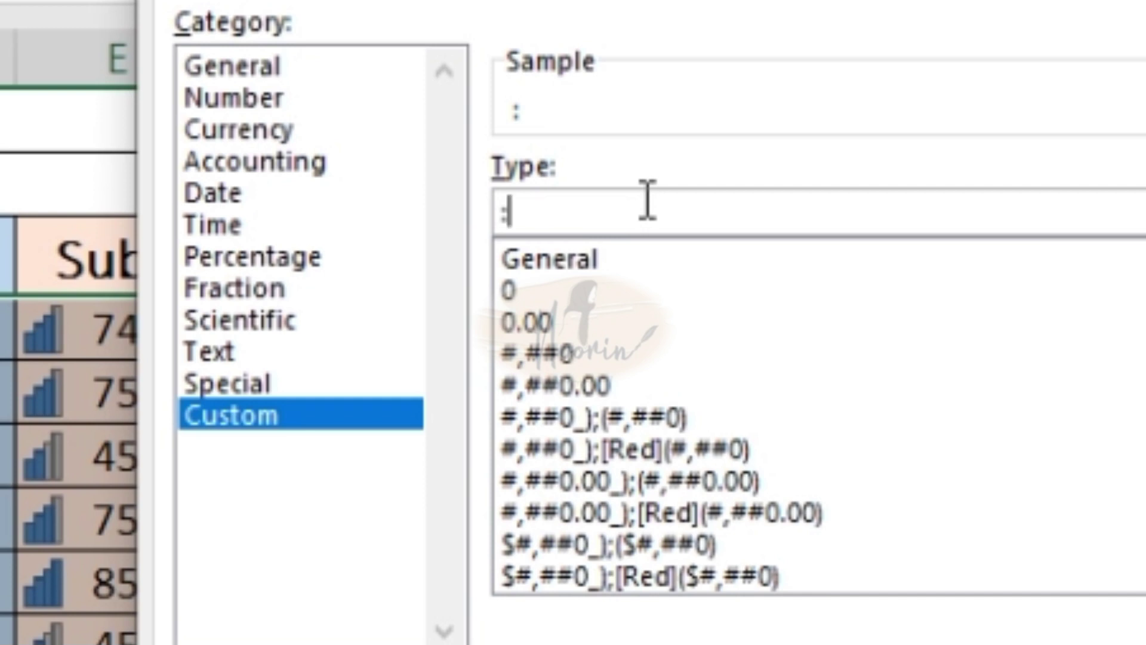
{"action": "key", "text": "BackSpace"}
{"action": "type", "text": ";"}
{"action": "key", "text": "Return"}
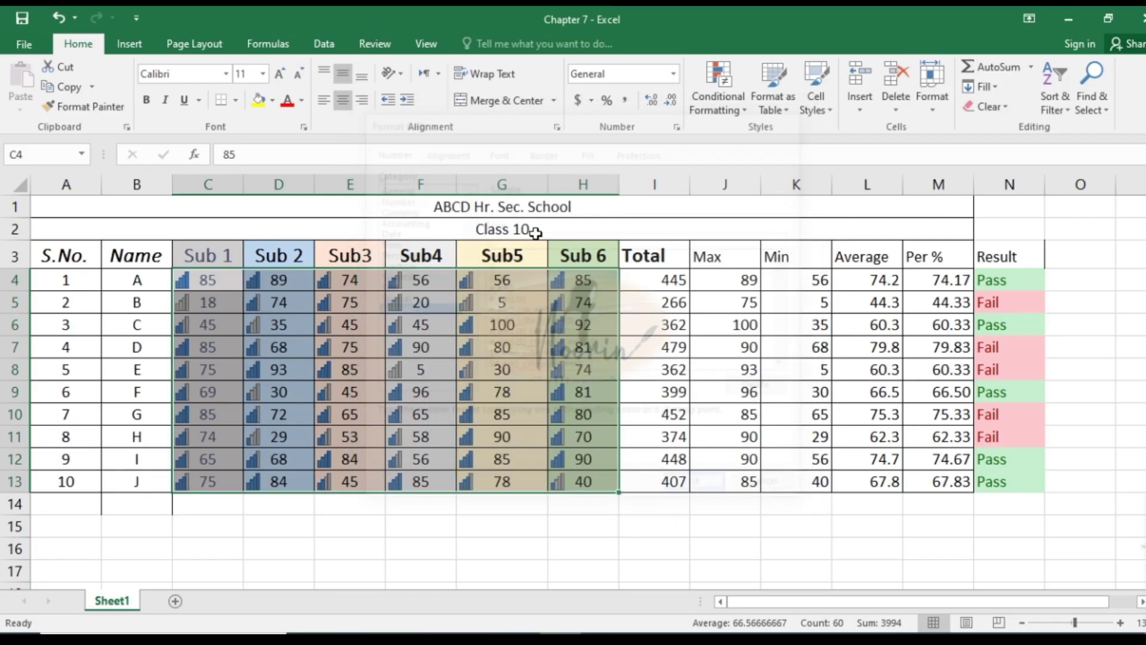
- Set the Sub5 scores in G7 and G5 to 100, correcting an interim 5 in G7
{"action": "left_click", "coordinate": [495, 342]}
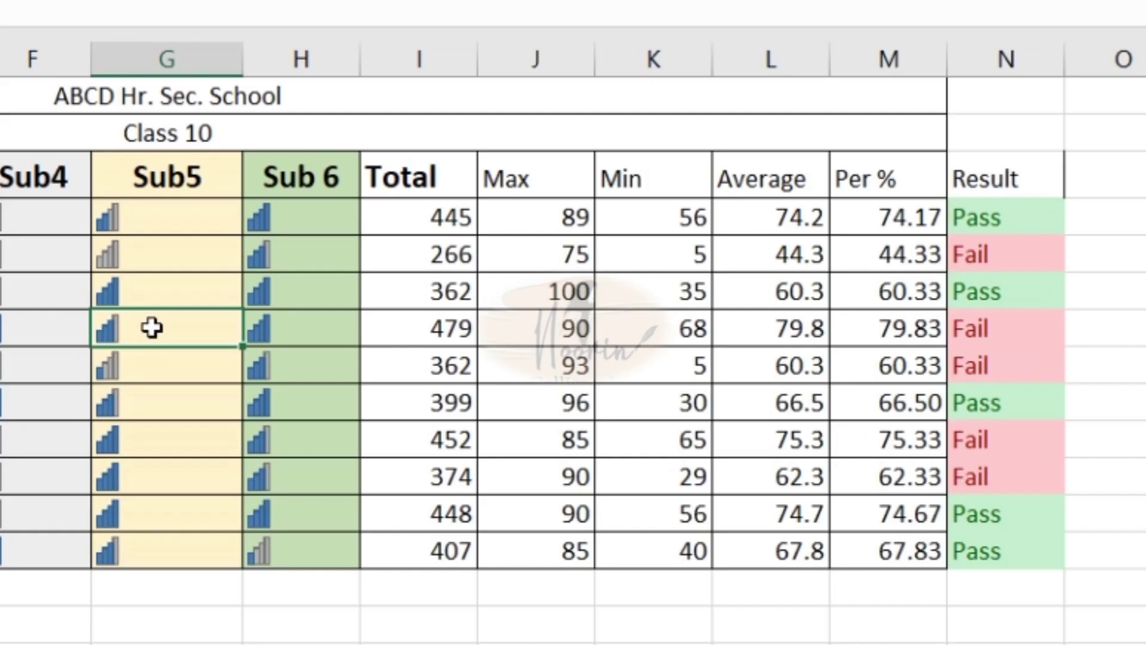
{"action": "type", "text": "5"}
{"action": "key", "text": "Return"}
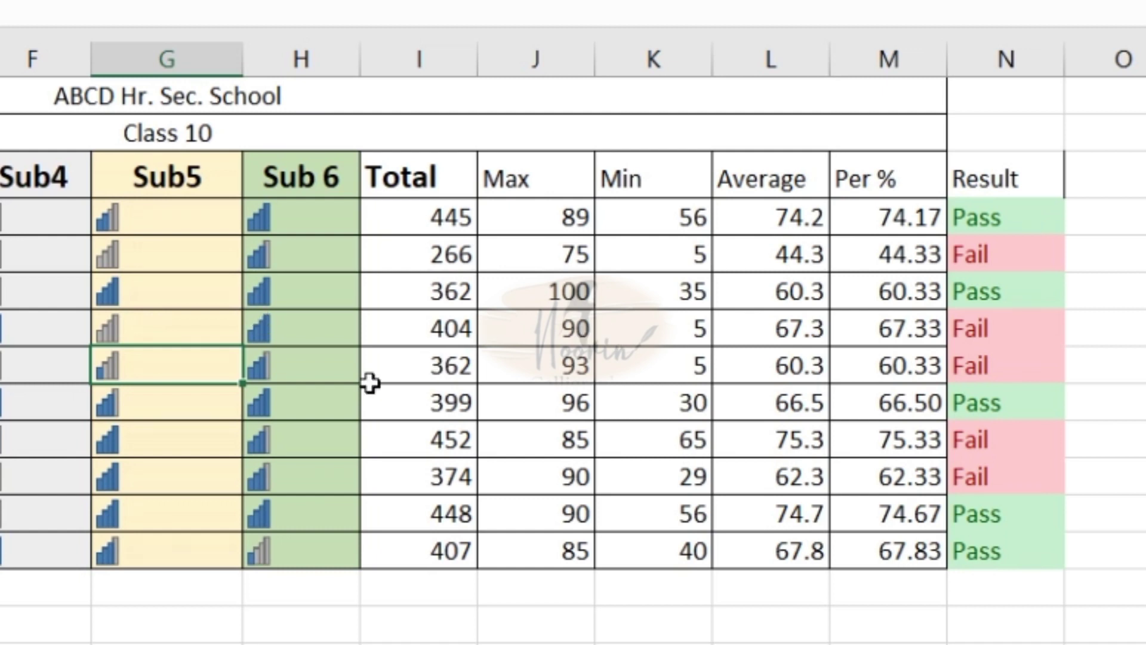
{"action": "left_click", "coordinate": [132, 333]}
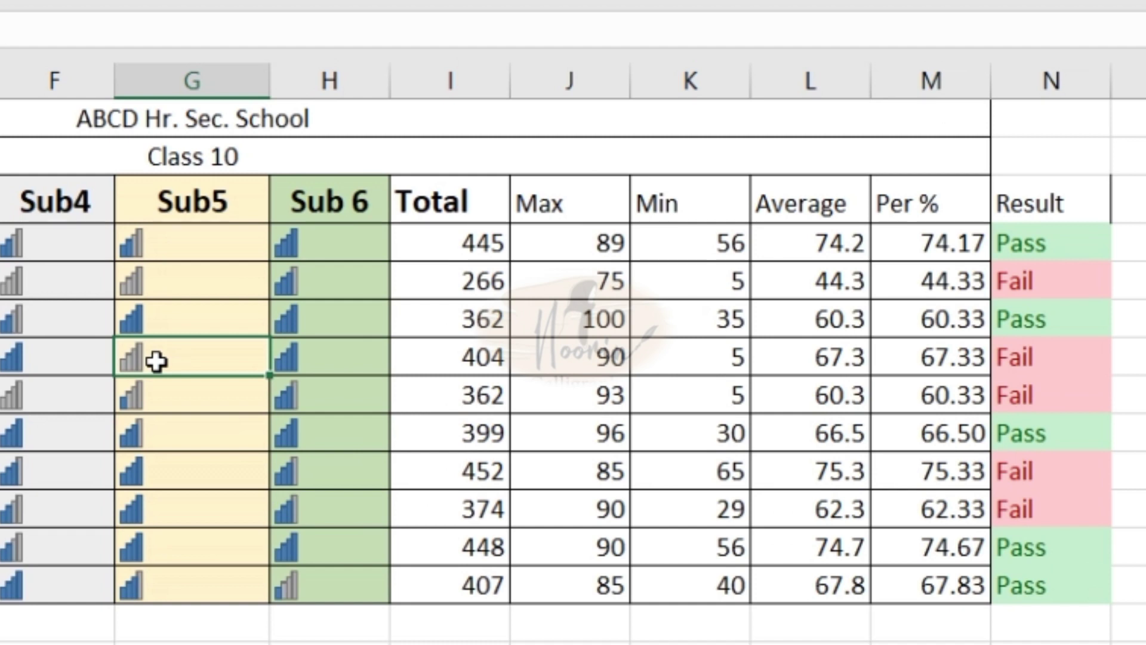
{"action": "type", "text": "10"}
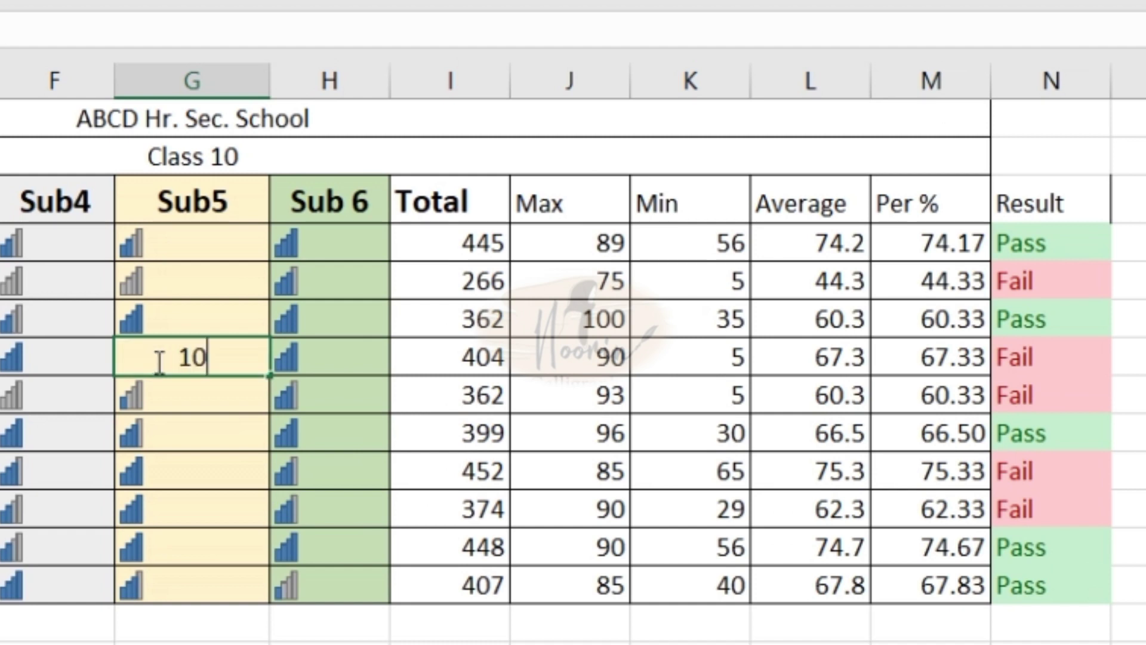
{"action": "type", "text": "0"}
{"action": "key", "text": "Return"}
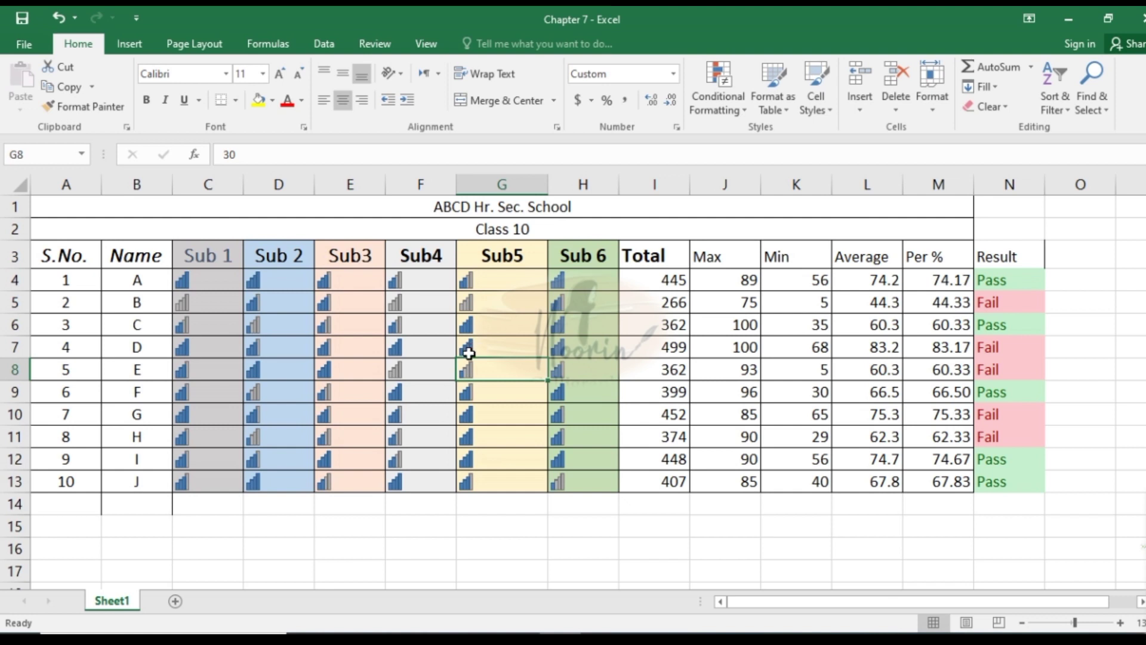
{"action": "left_click", "coordinate": [478, 307]}
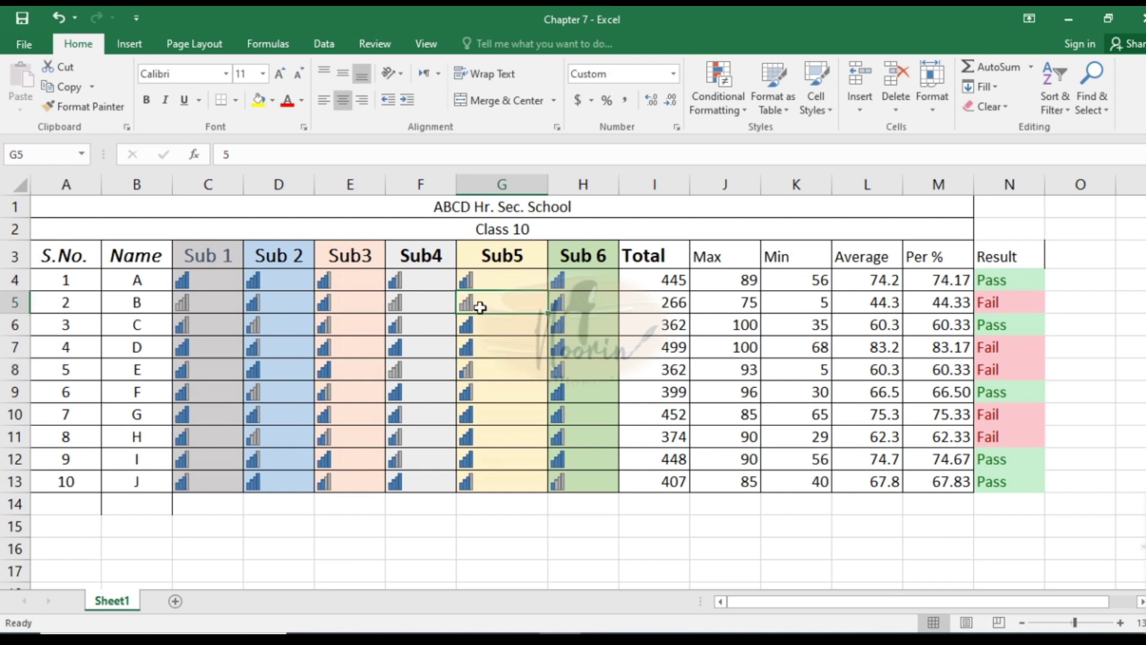
{"action": "type", "text": "1"}
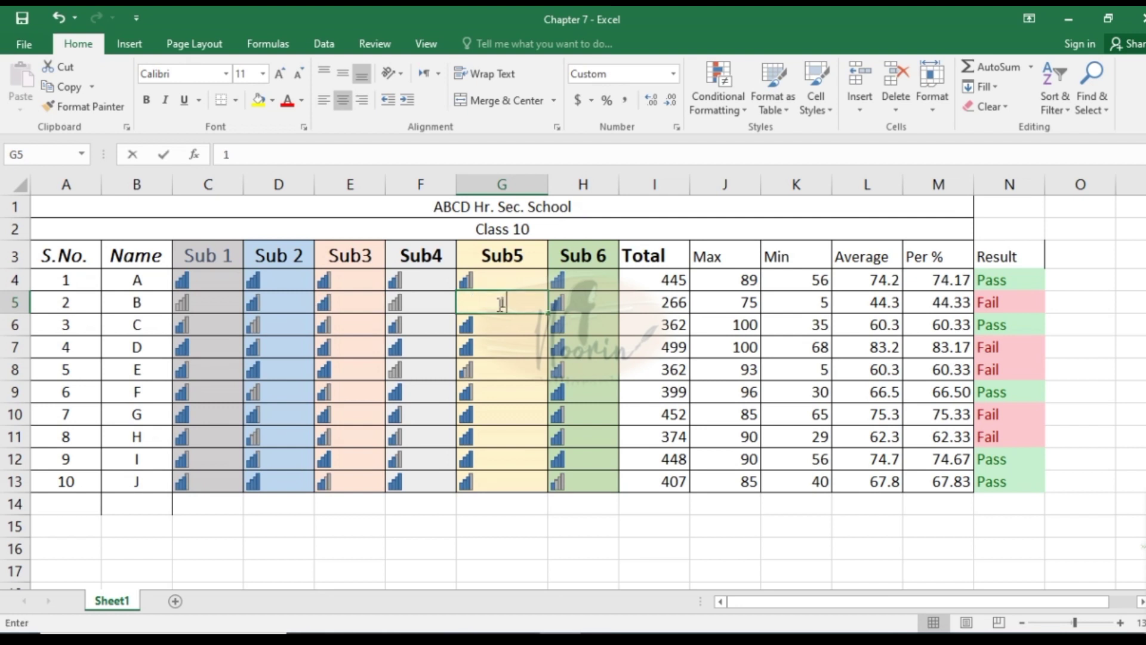
{"action": "type", "text": "00"}
{"action": "key", "text": "Return"}
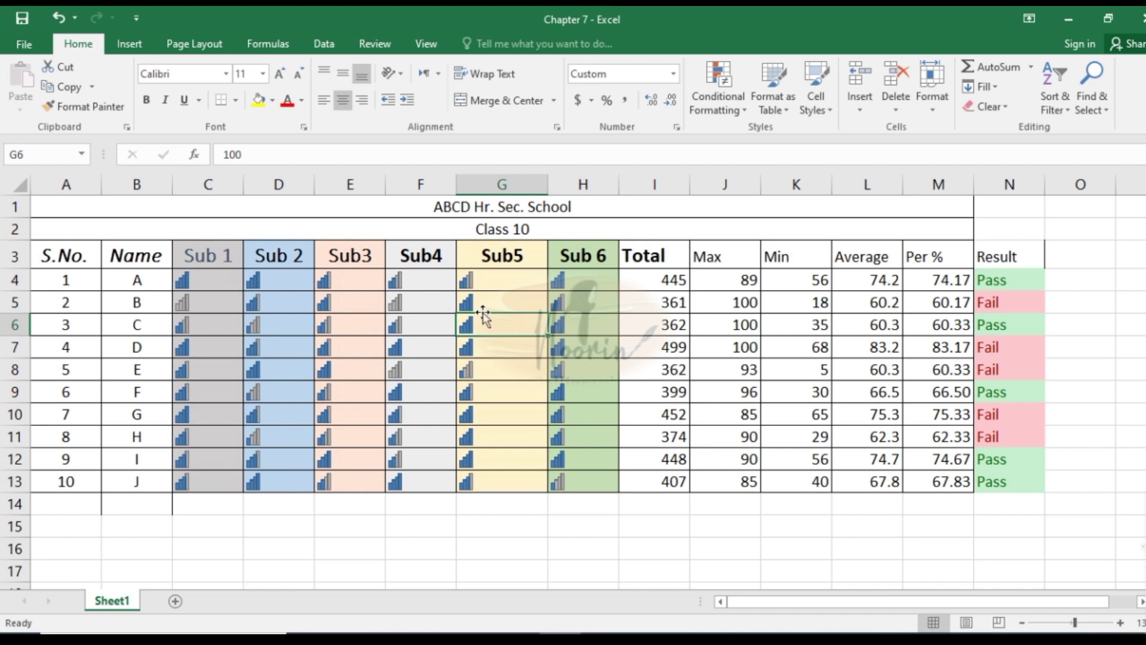
{"action": "left_click", "coordinate": [444, 374]}
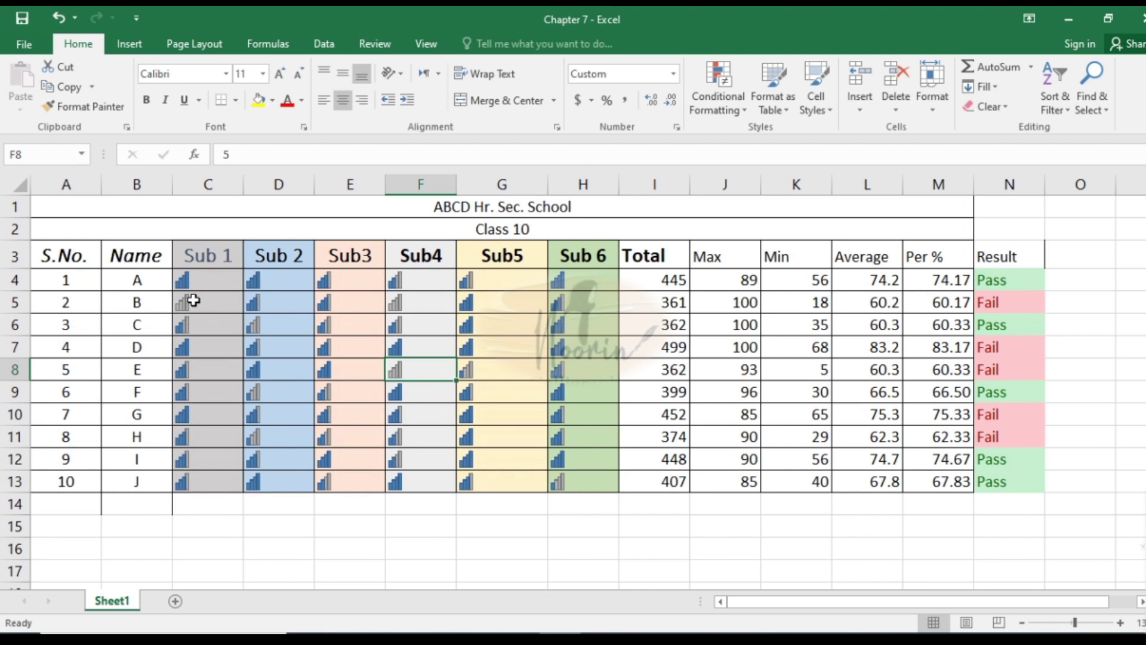
- Clear the icon-set conditional formatting rules from the scores in C4:H13
{"action": "mouse_move", "coordinate": [186, 281]}
{"action": "left_mouse_down"}
{"action": "mouse_move", "coordinate": [550, 476]}
{"action": "mouse_move", "coordinate": [597, 481]}
{"action": "left_mouse_up"}
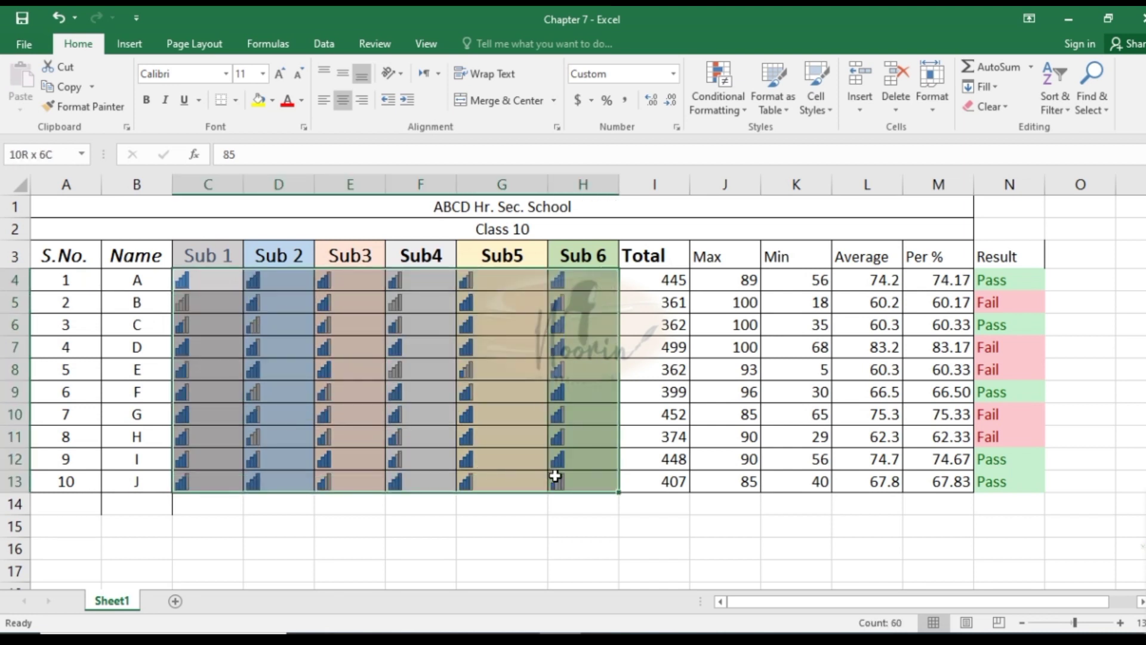
{"action": "left_click", "coordinate": [732, 99]}
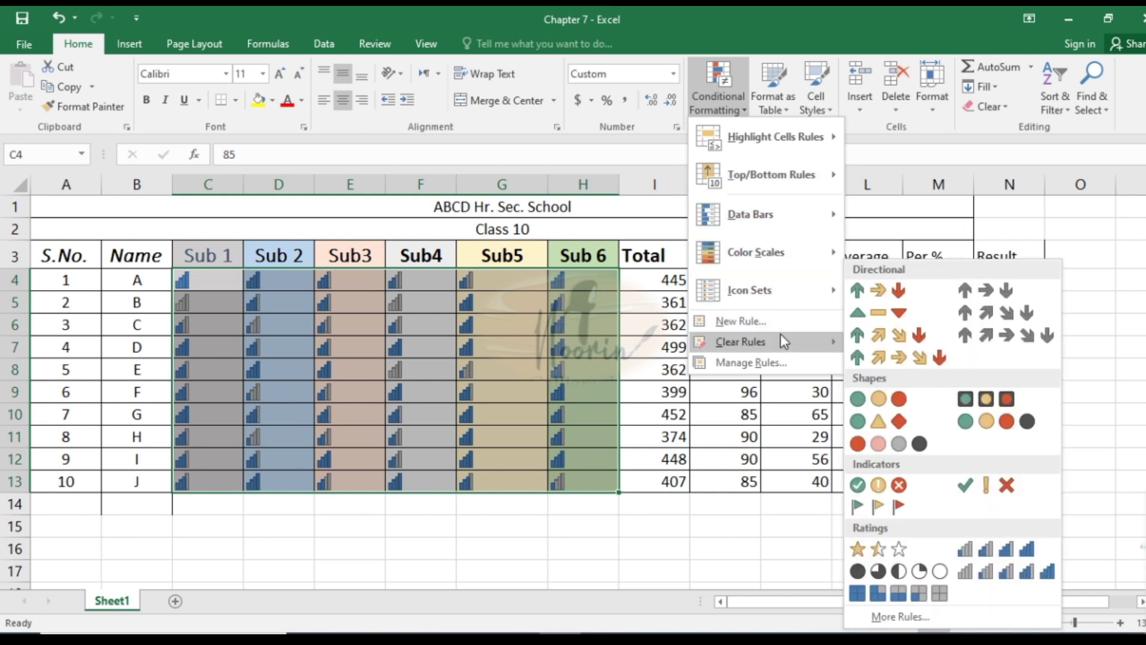
{"action": "mouse_move", "coordinate": [740, 341]}
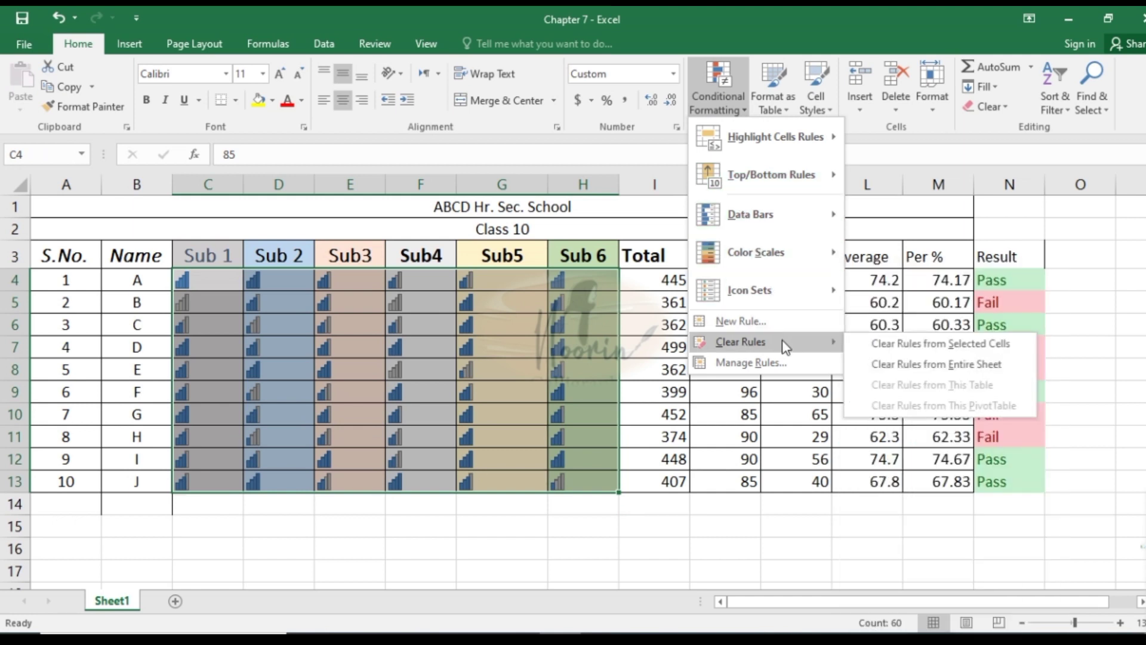
{"action": "left_click", "coordinate": [858, 347]}
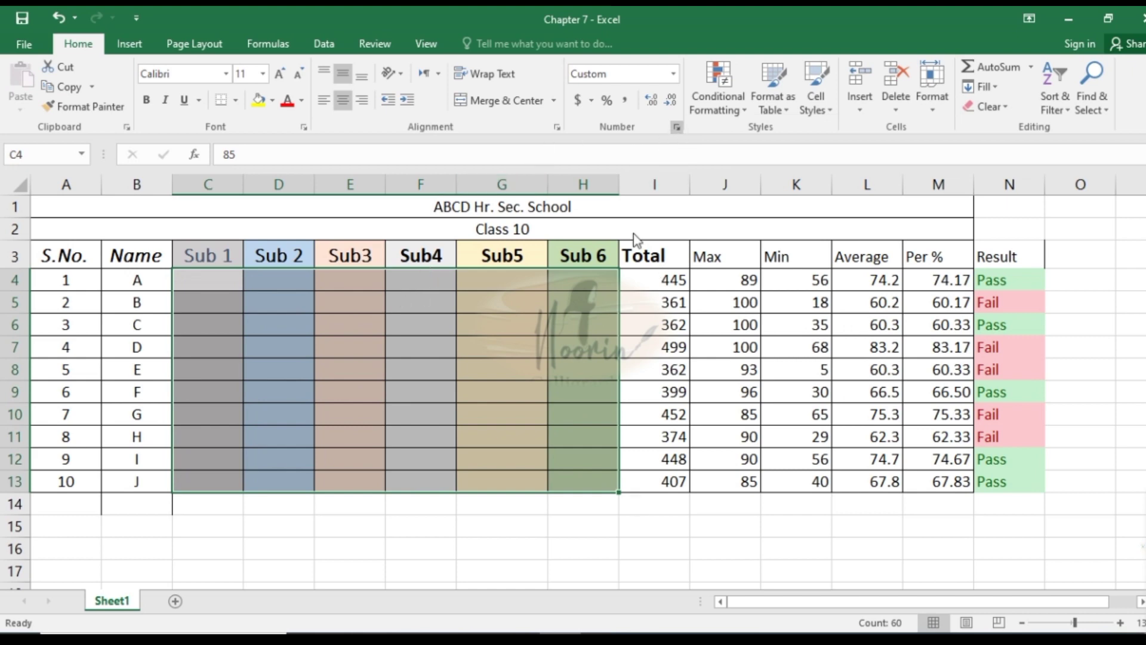
- Replace the ;; format code with General on C4:H13 so the scores reappear
{"action": "left_click", "coordinate": [677, 128]}
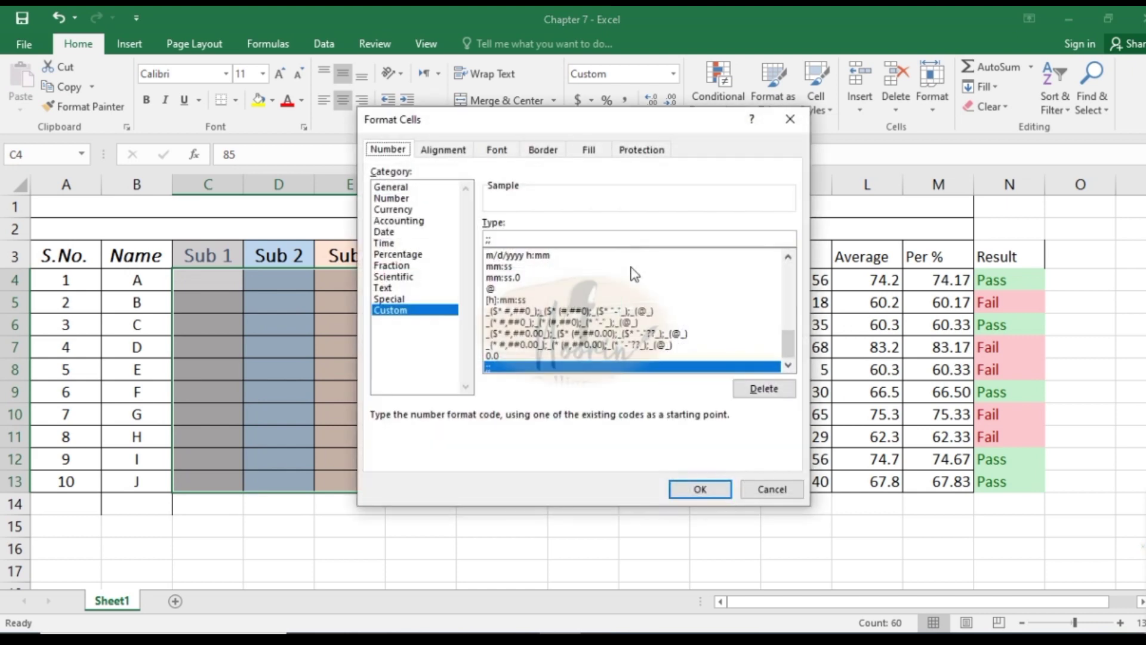
{"action": "left_click", "coordinate": [528, 240]}
{"action": "key", "text": "BackSpace"}
{"action": "key", "text": "BackSpace"}
{"action": "type", "text": "G"}
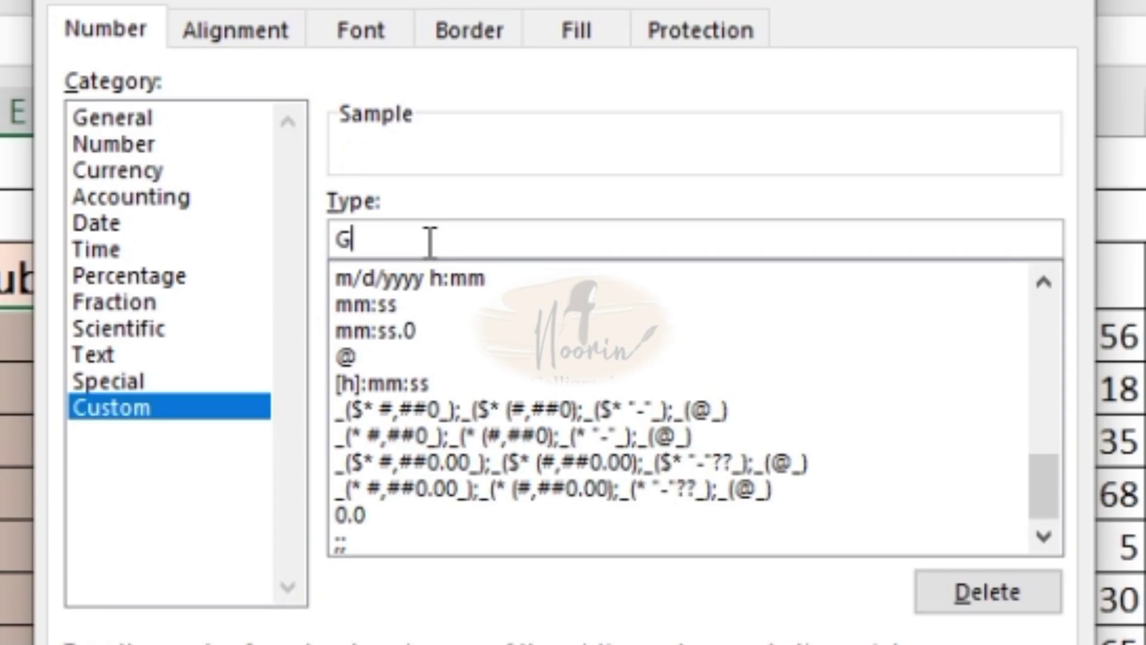
{"action": "type", "text": "ene"}
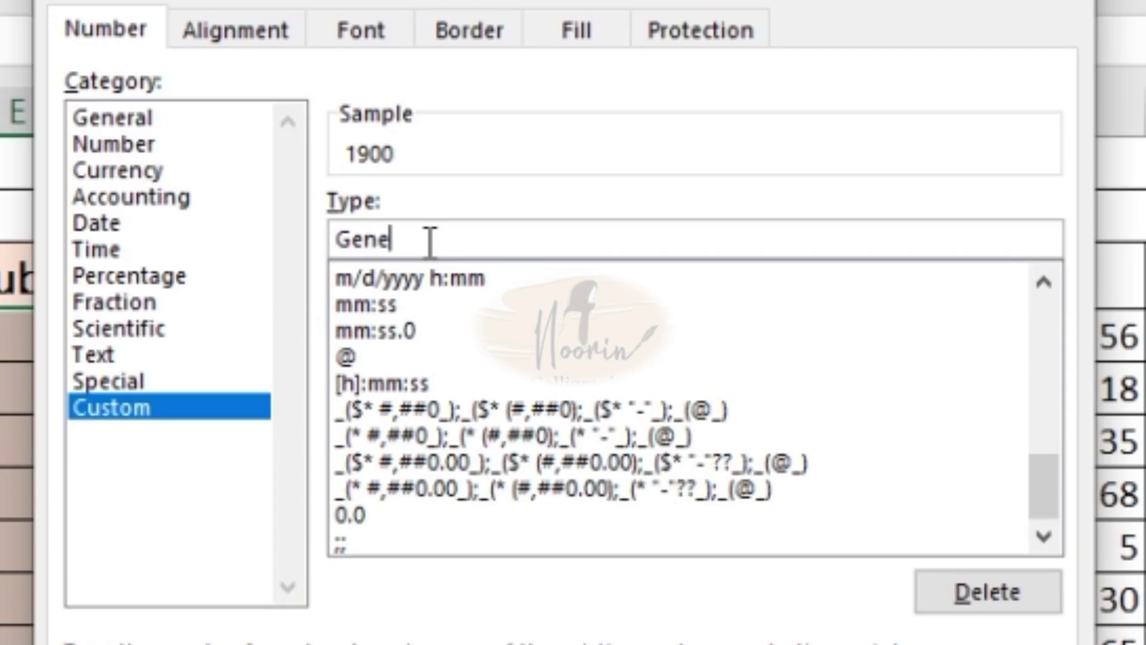
{"action": "type", "text": "ral"}
{"action": "key", "text": "Return"}
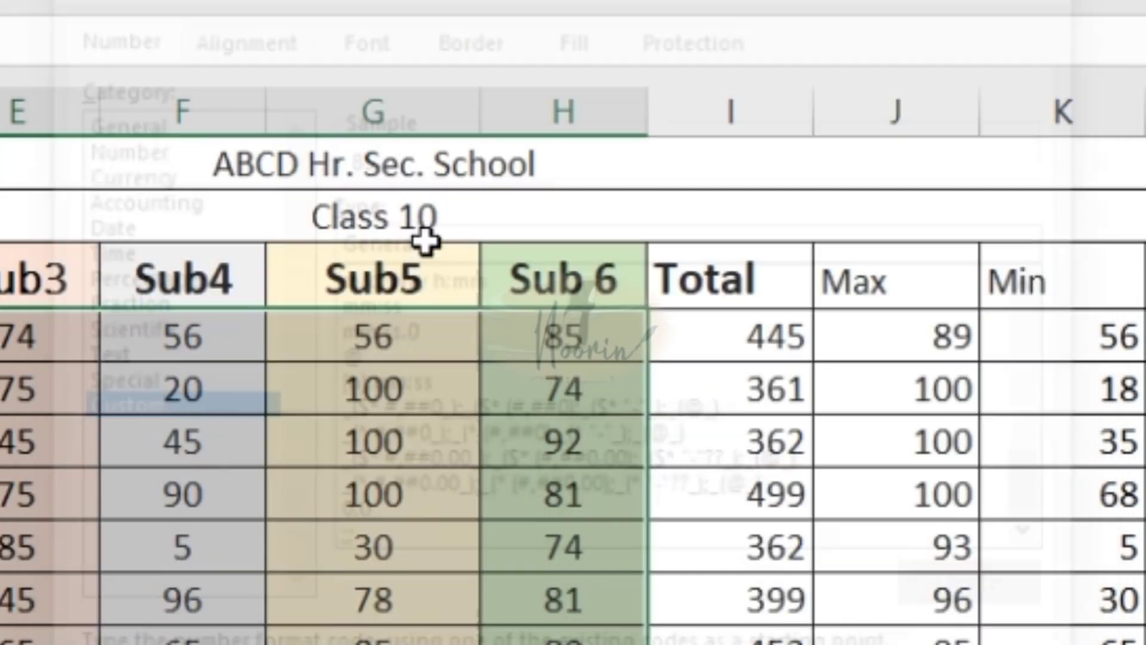
{"action": "left_click", "coordinate": [449, 363]}
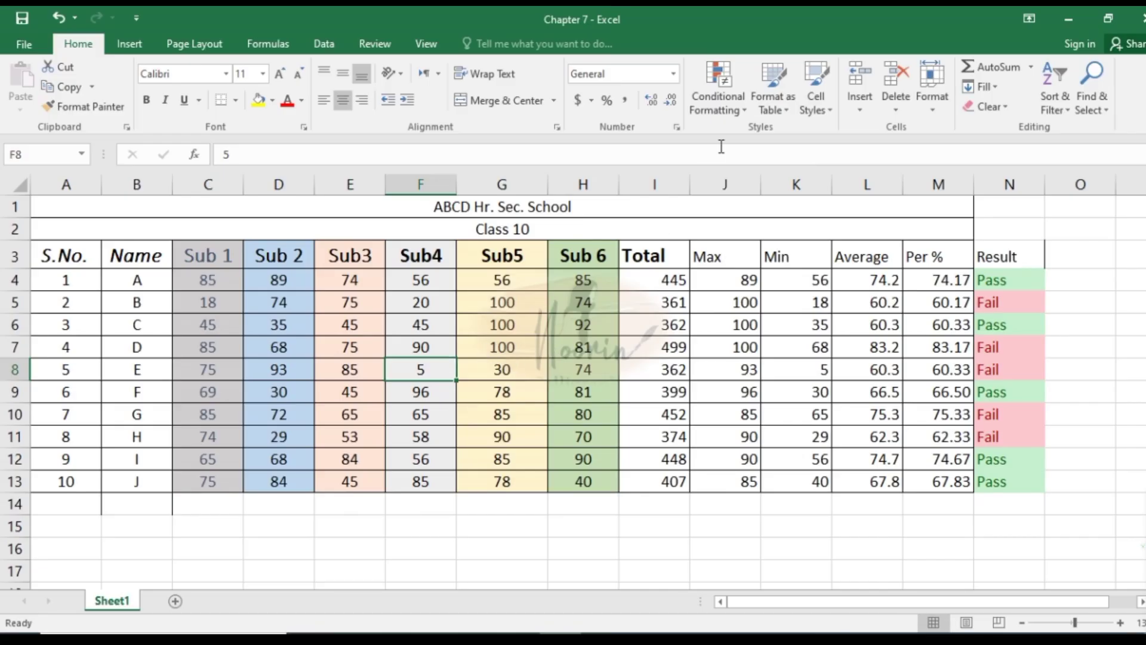
- Open the Conditional Formatting menu to reach the Data Bars gradient and solid styles
{"action": "left_click", "coordinate": [740, 120]}
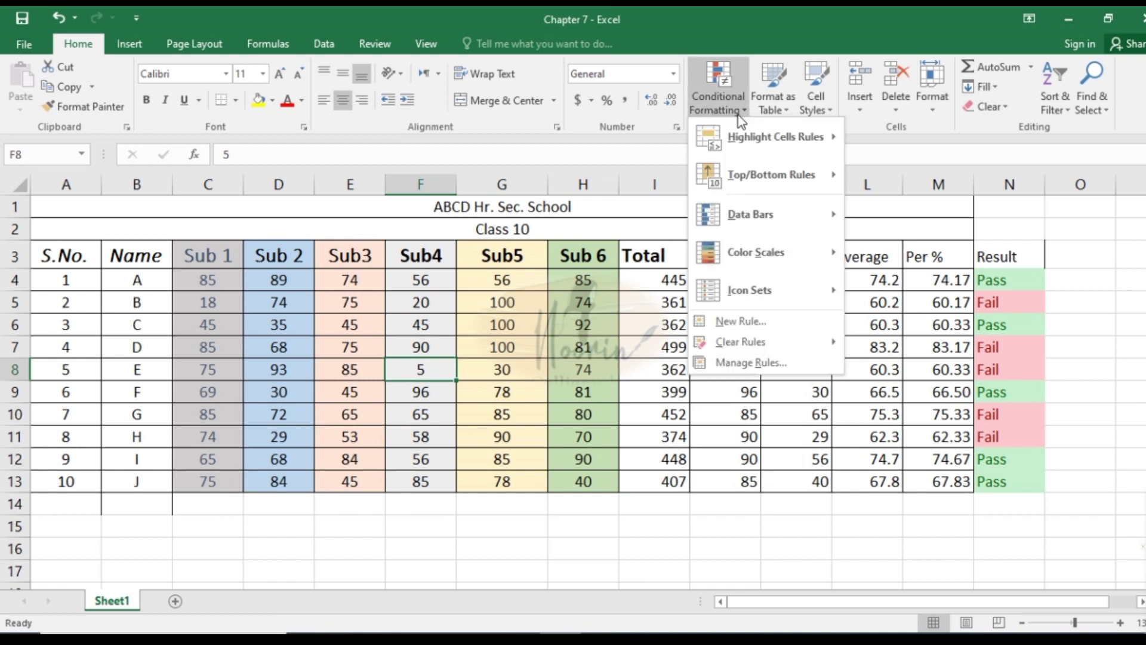